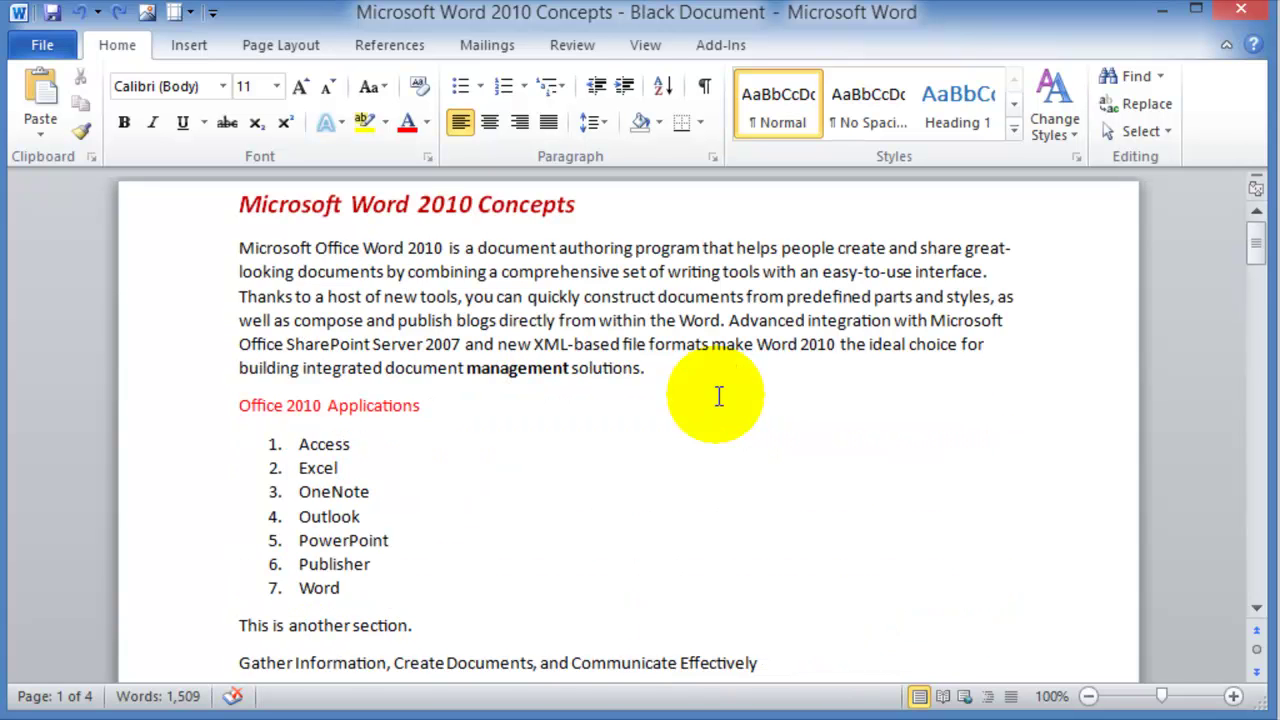
# Make the title 'Microsoft Word 2010 Concepts' 18 pt and underlined
pyautogui.click(207, 225)
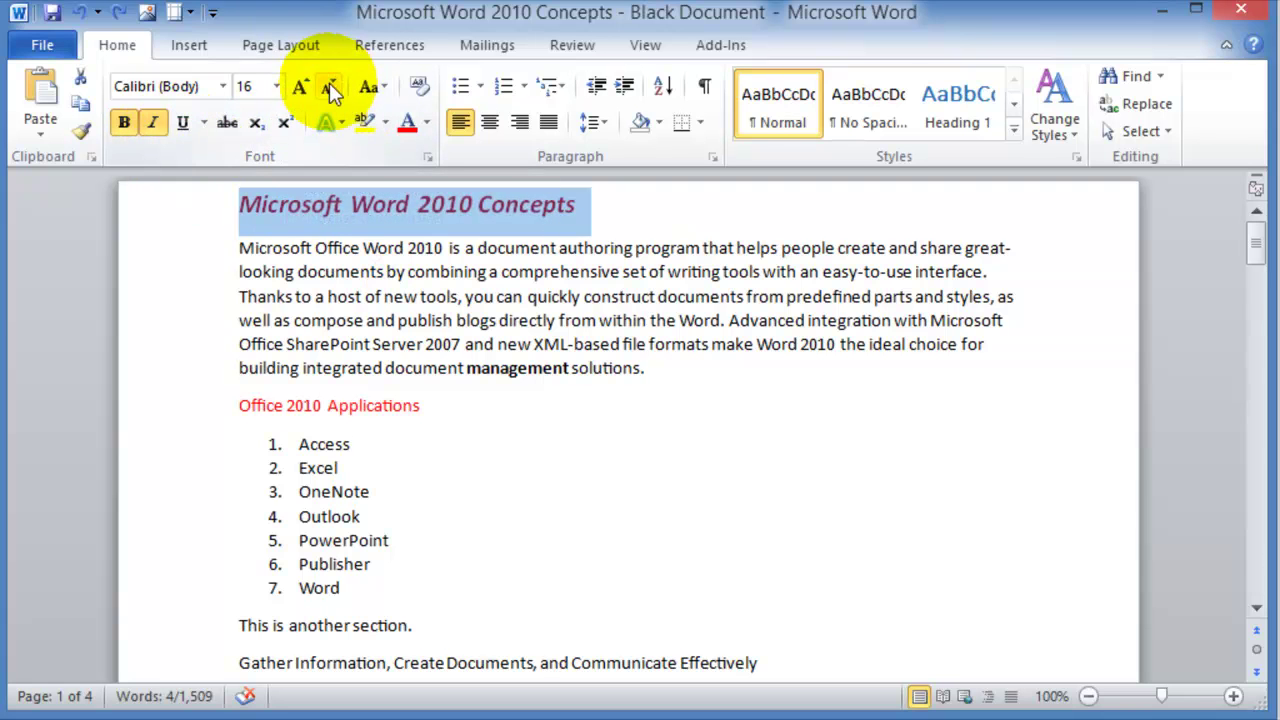
pyautogui.click(300, 87)
pyautogui.click(184, 123)
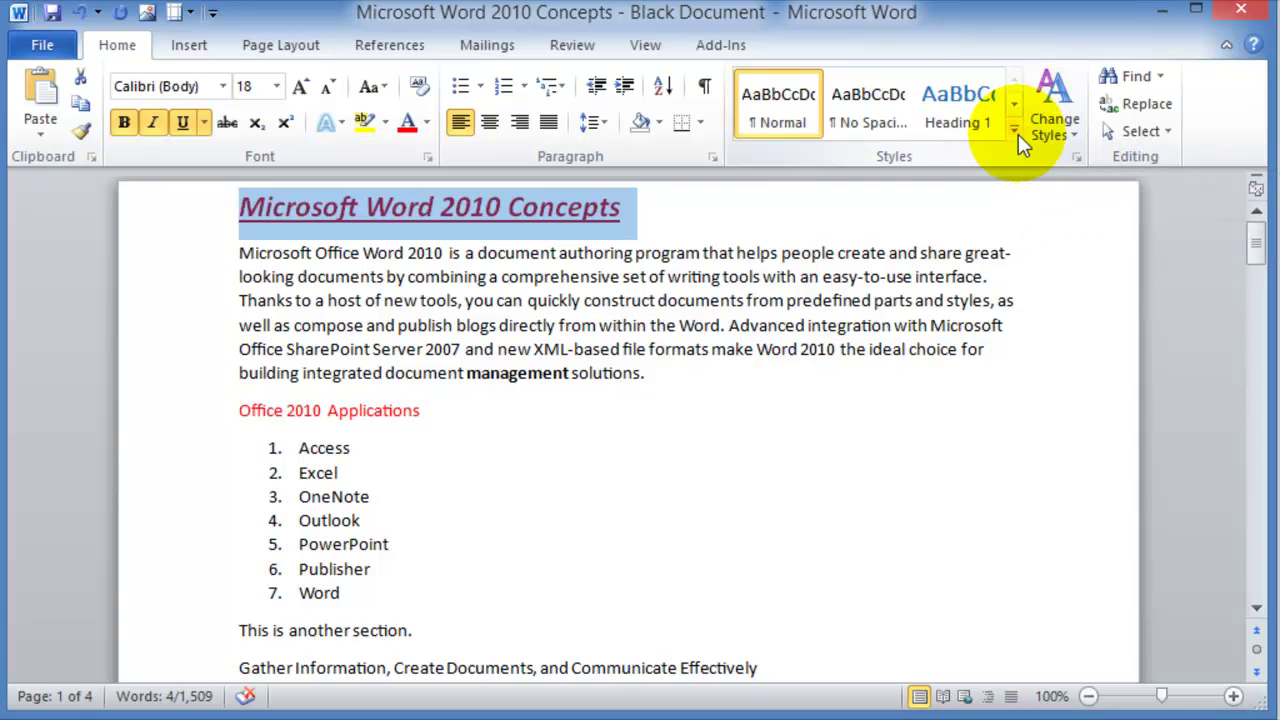
# Apply the built-in Title style to the document title, then select the Office 2010 Applications line
pyautogui.click(1016, 133)
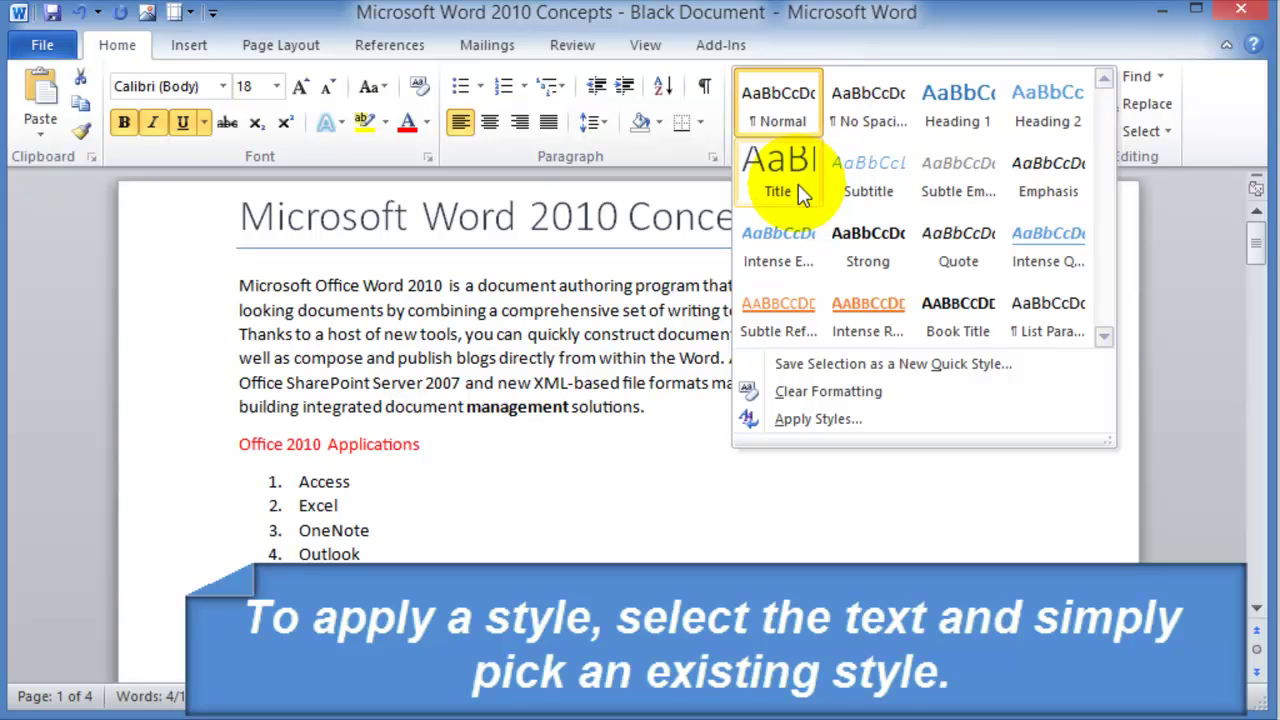
pyautogui.click(798, 184)
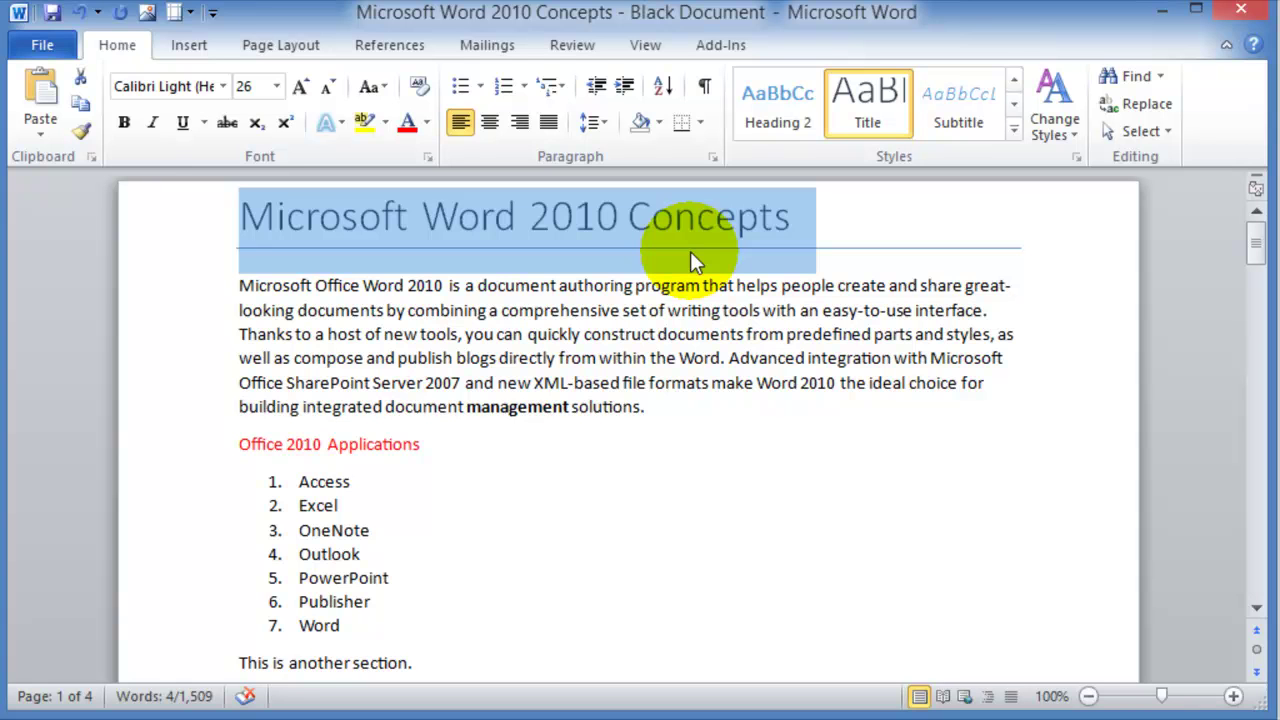
pyautogui.click(690, 262)
pyautogui.click(190, 452)
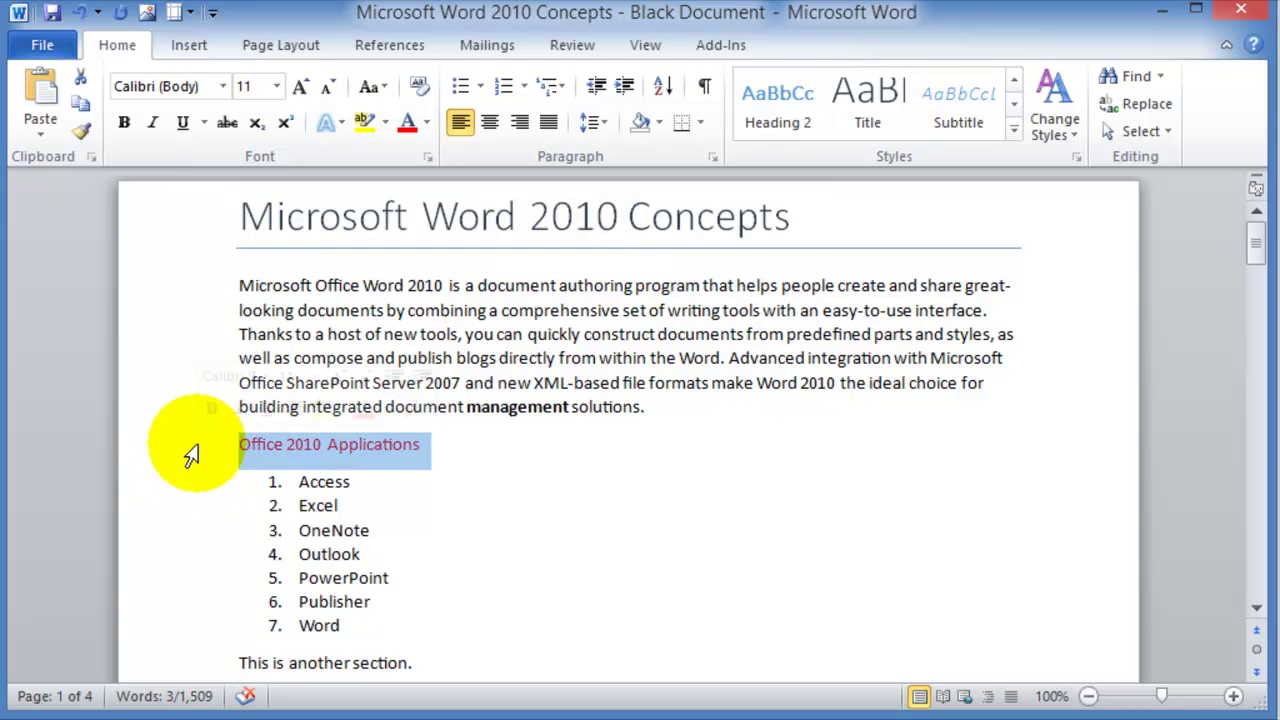
# Apply the Title style to the 'Office 2010 Applications' line
pyautogui.click(877, 117)
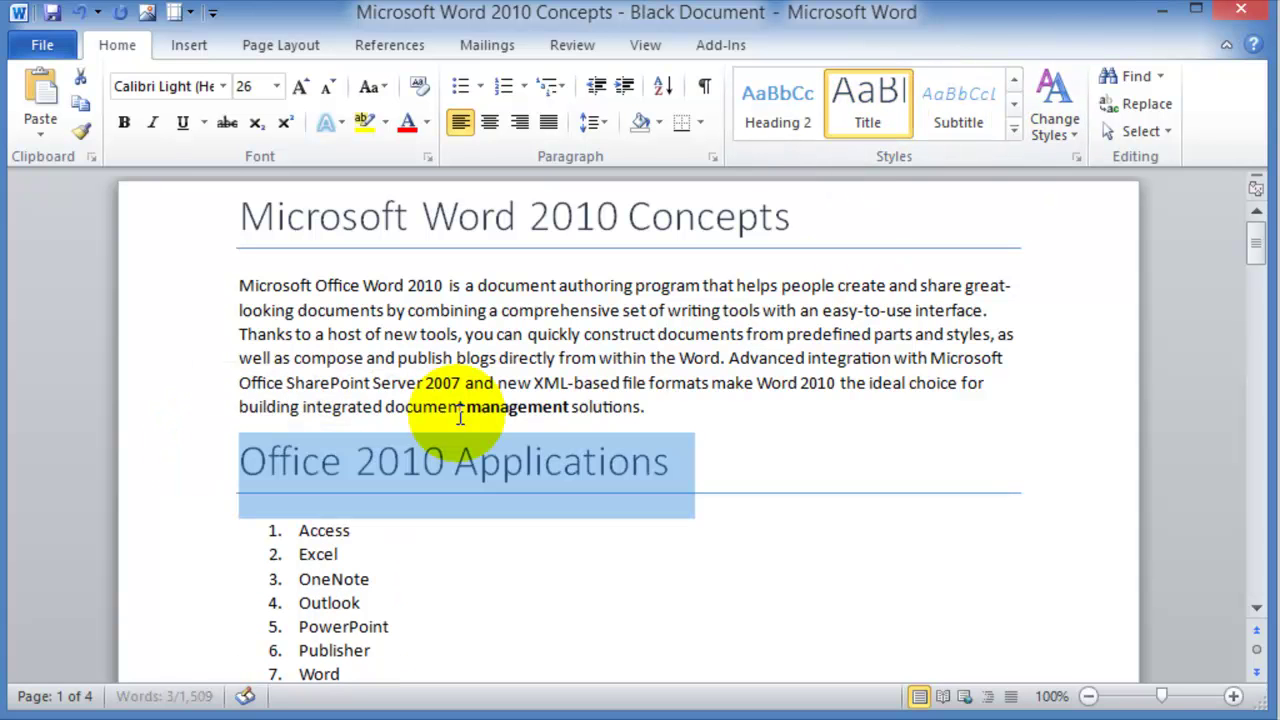
pyautogui.click(434, 580)
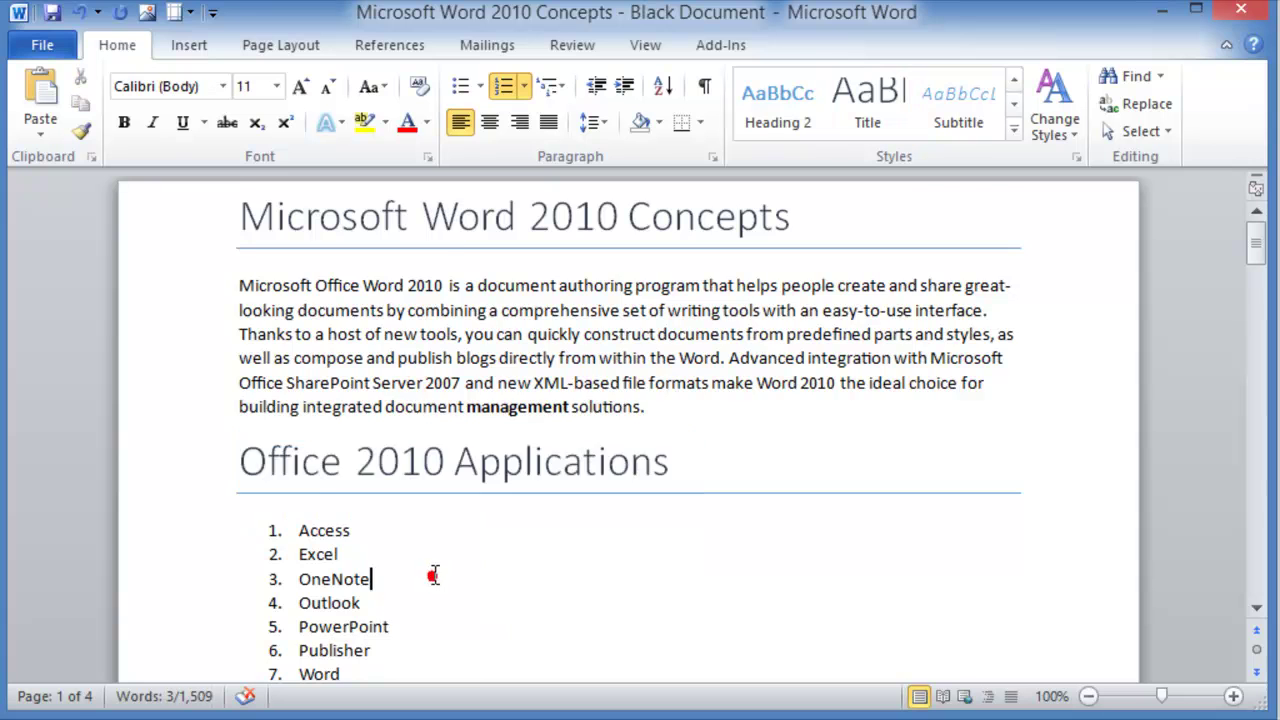
pyautogui.scroll(-3, 440, 560)
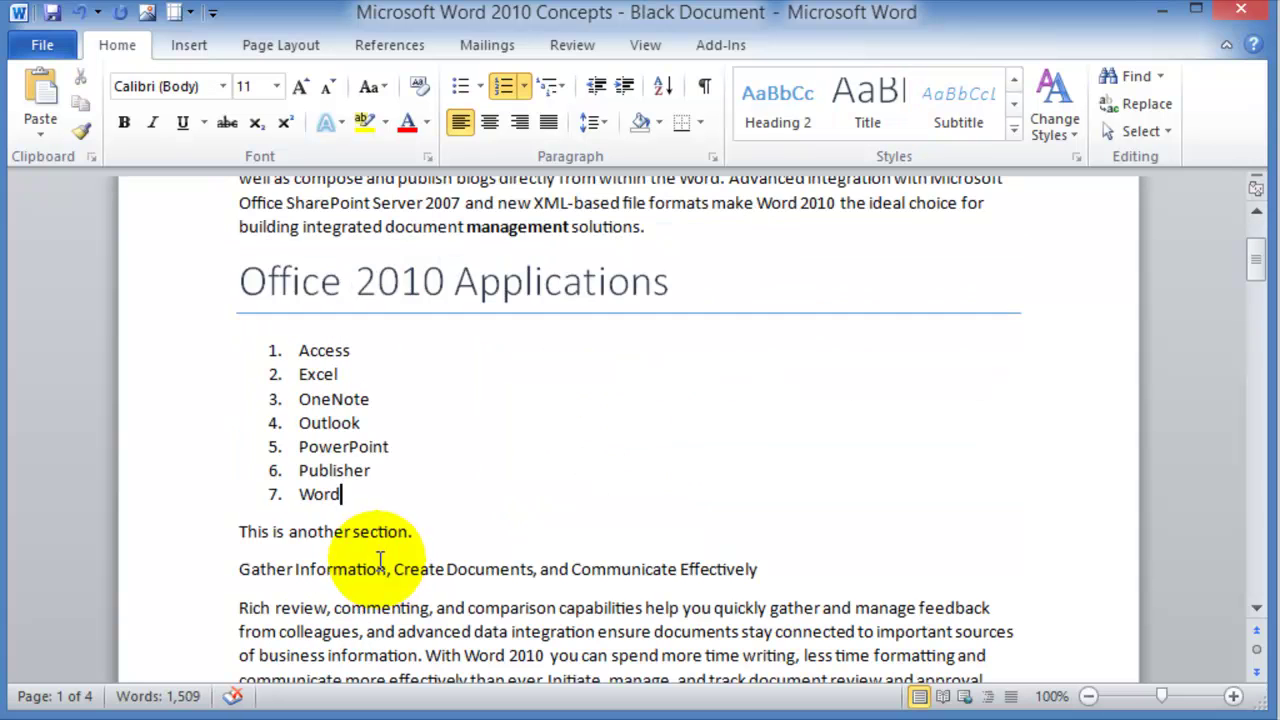
# Make 'Gather Information, Create Documents, and Communicate Effectively' a Heading 1
pyautogui.click(192, 572)
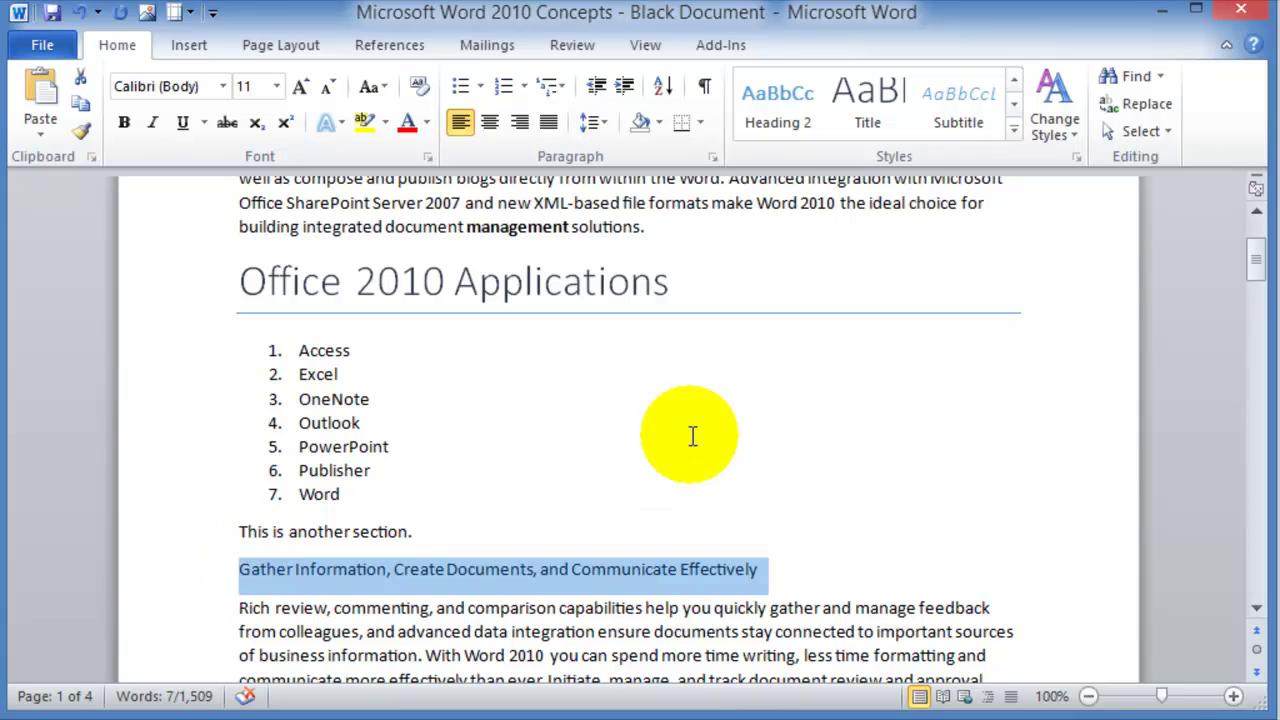
pyautogui.click(1015, 136)
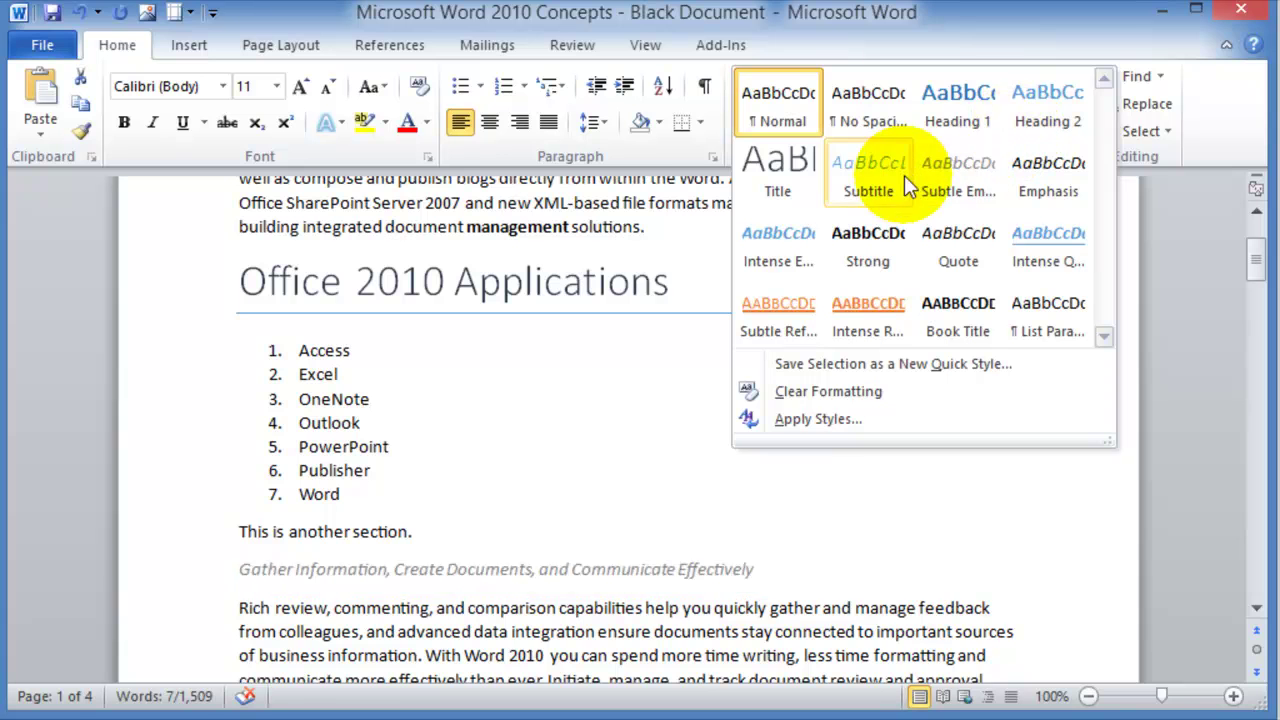
pyautogui.click(958, 118)
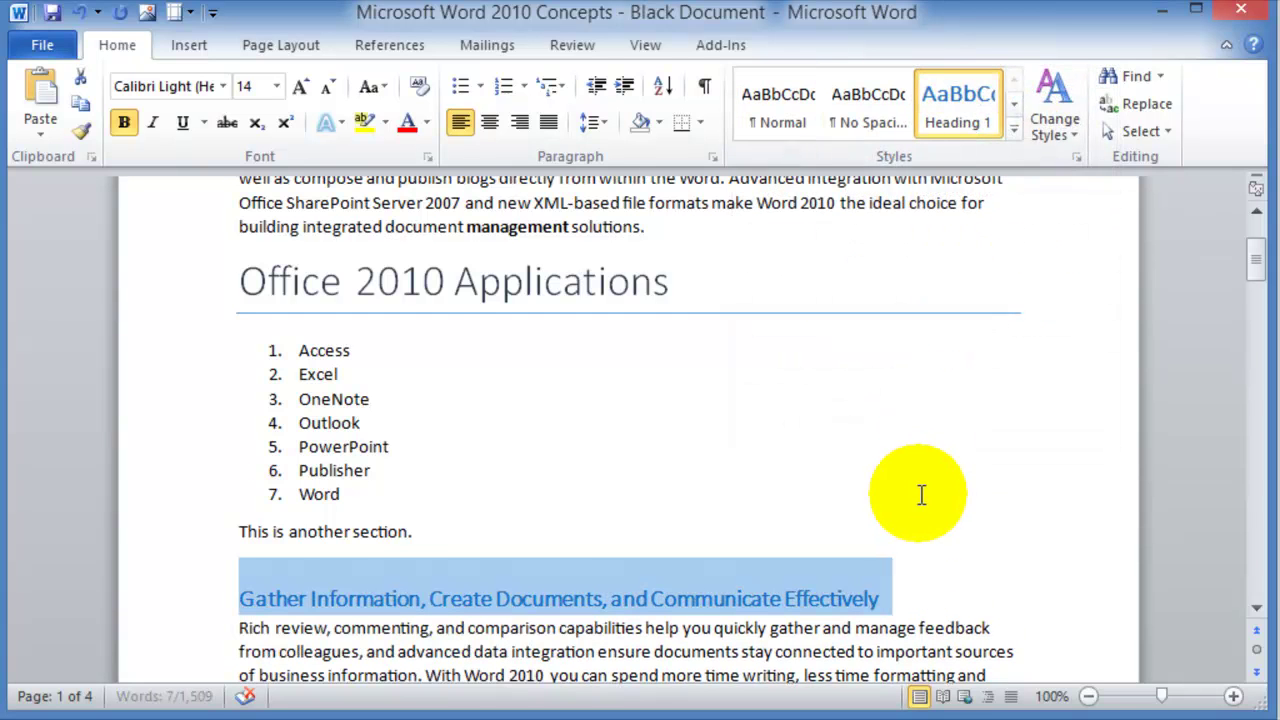
pyautogui.scroll(-3, 921, 495)
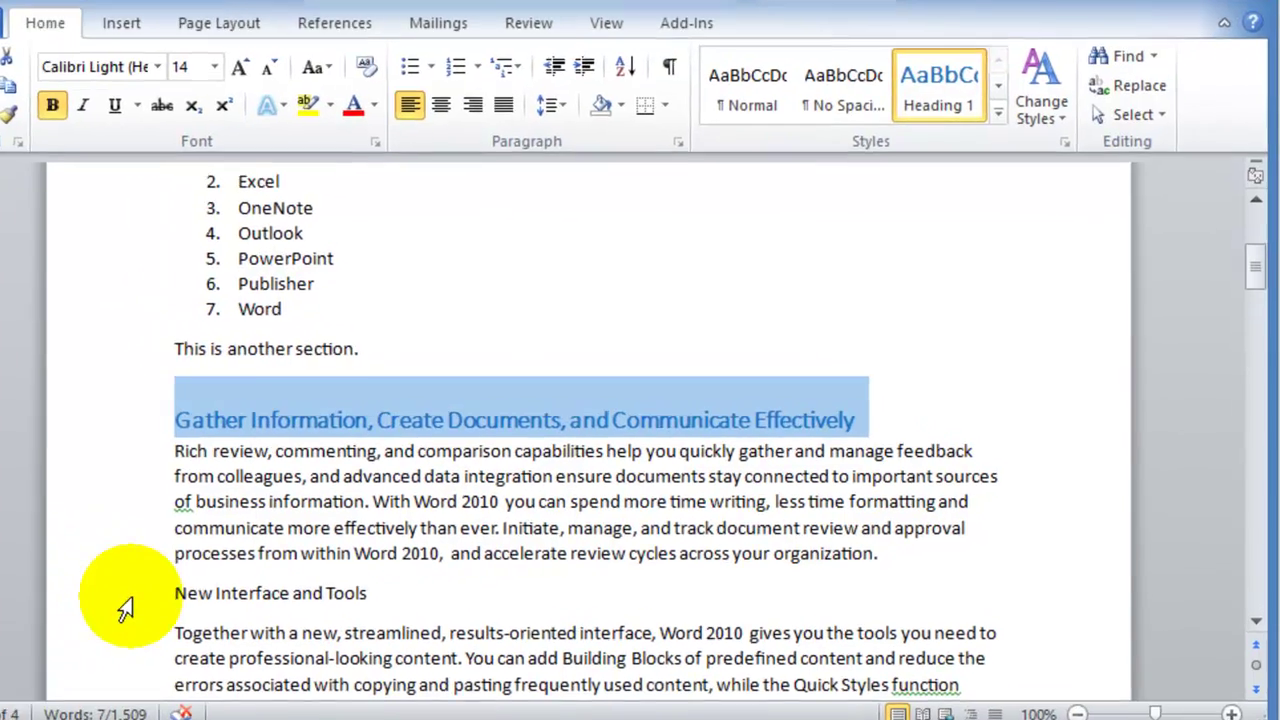
# Apply Heading 1 to 'New Interface and Tools', then reselect the Gather Information heading
pyautogui.click(205, 580)
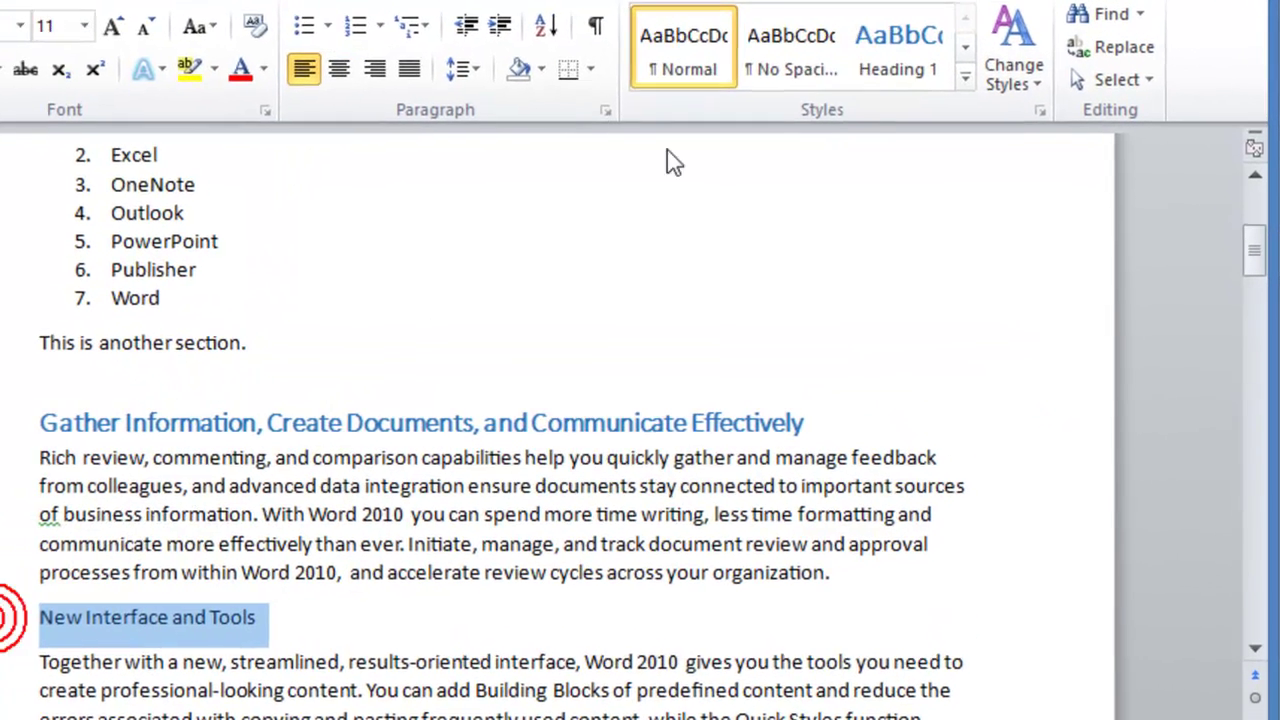
pyautogui.click(916, 60)
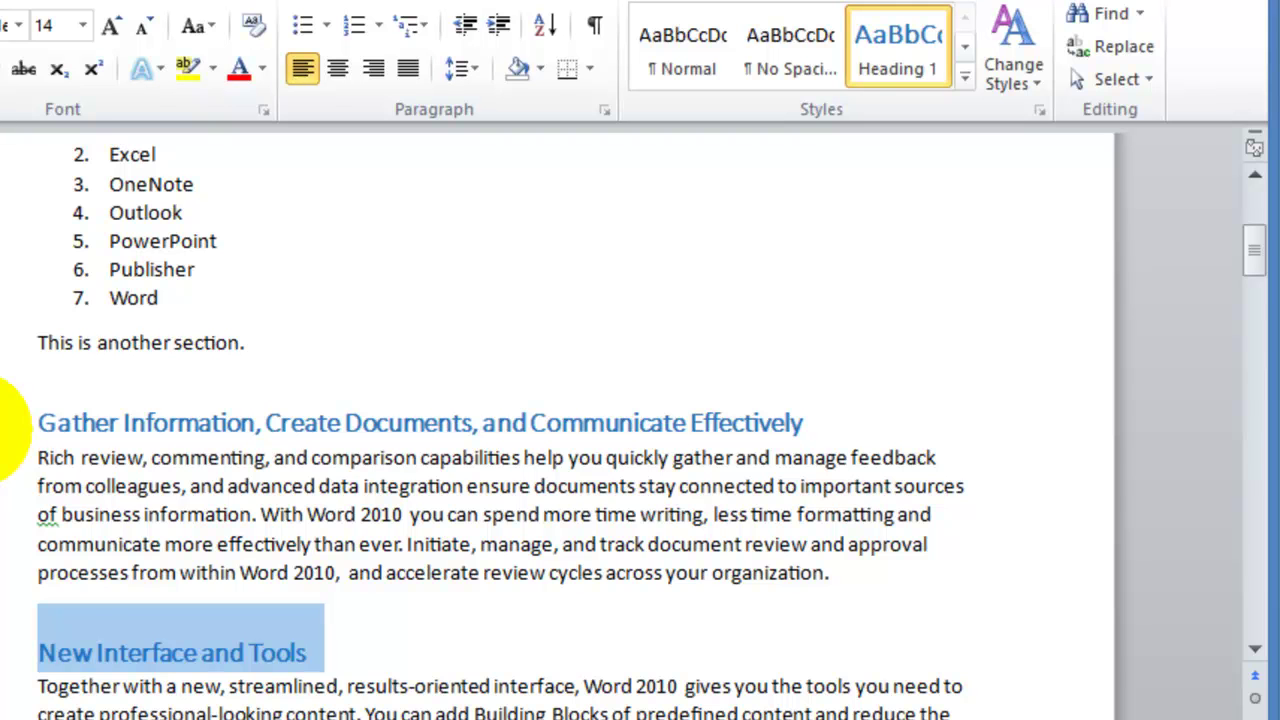
pyautogui.click(14, 422)
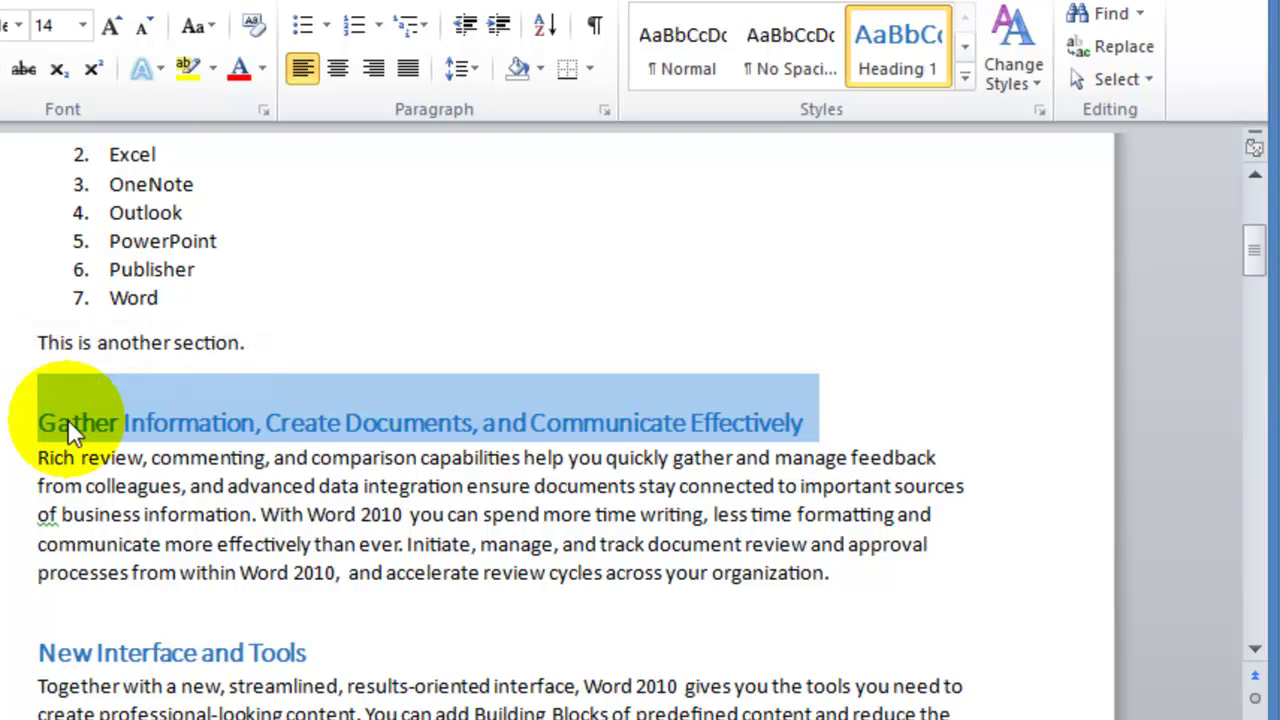
# Format the Gather Information heading as 16 pt, italic, dark red text
pyautogui.click(112, 26)
pyautogui.click(112, 26)
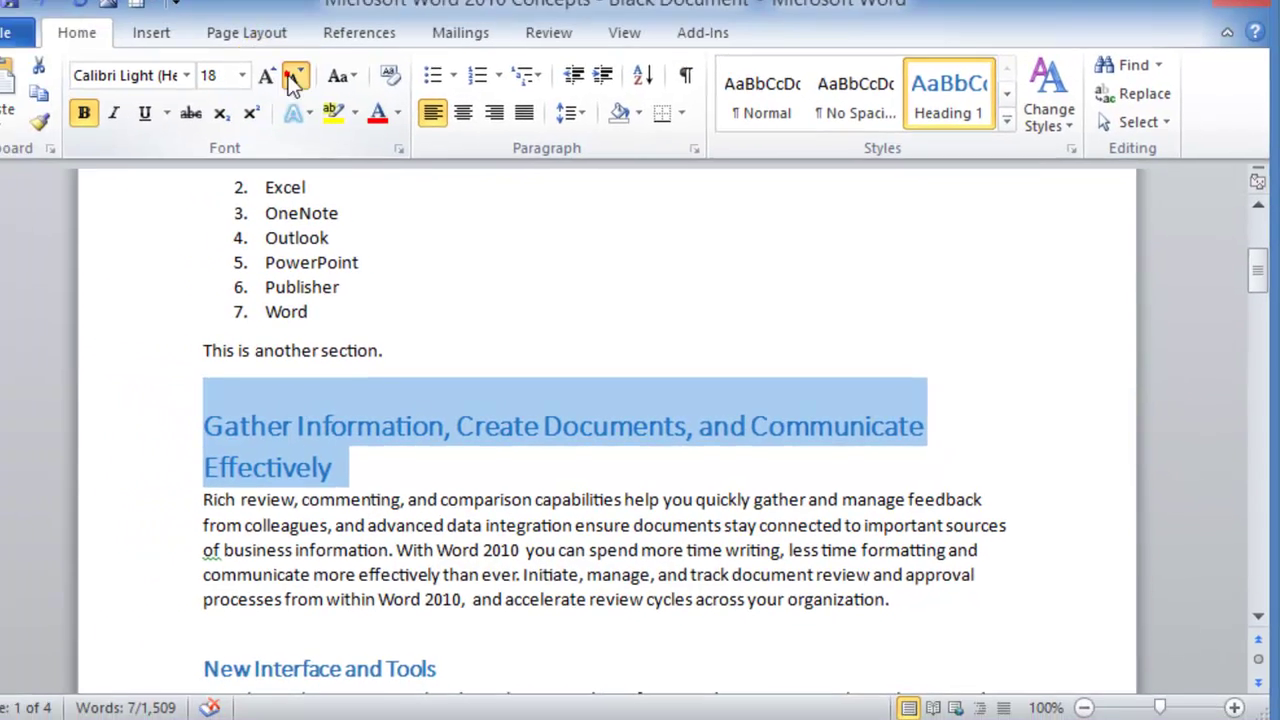
pyautogui.click(143, 26)
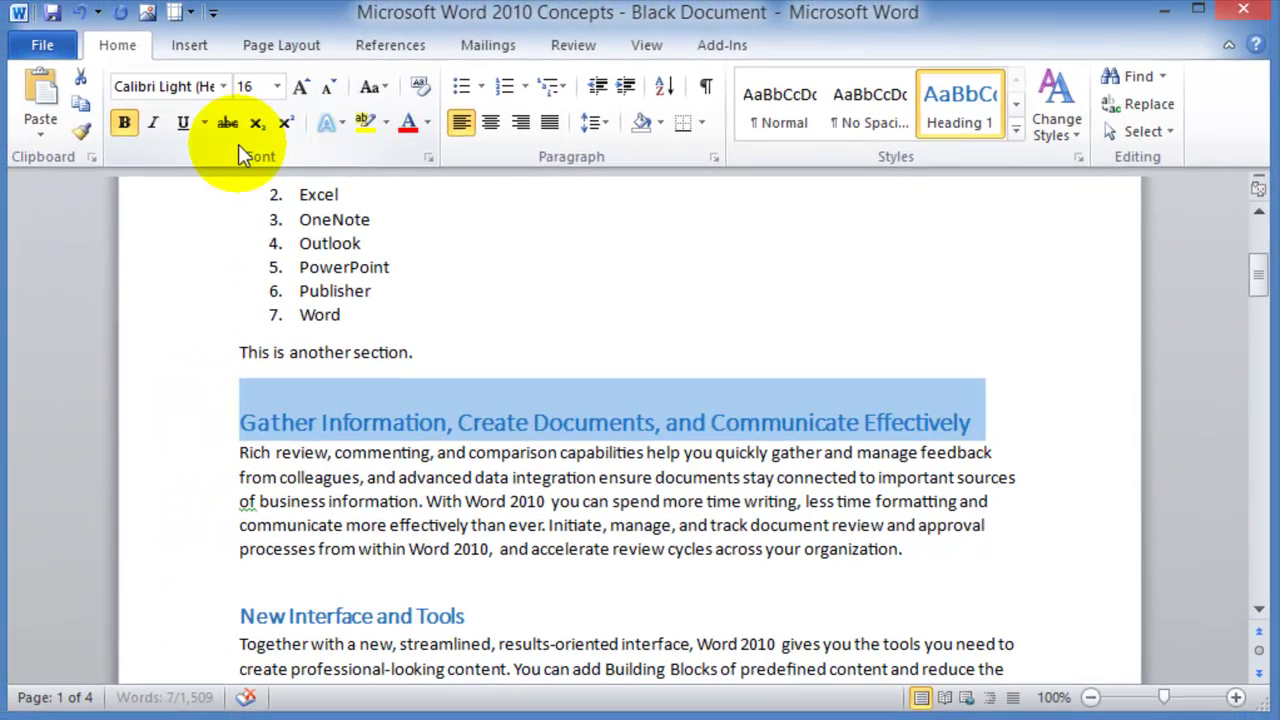
pyautogui.click(154, 130)
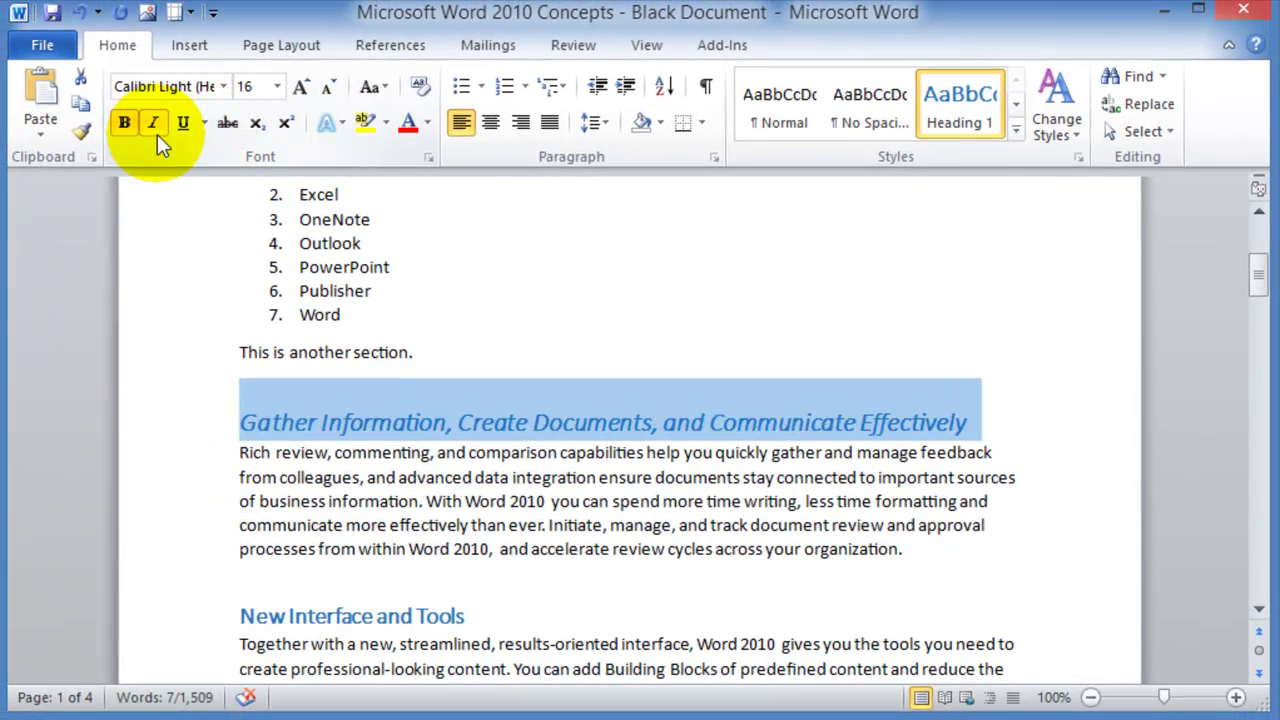
pyautogui.click(409, 130)
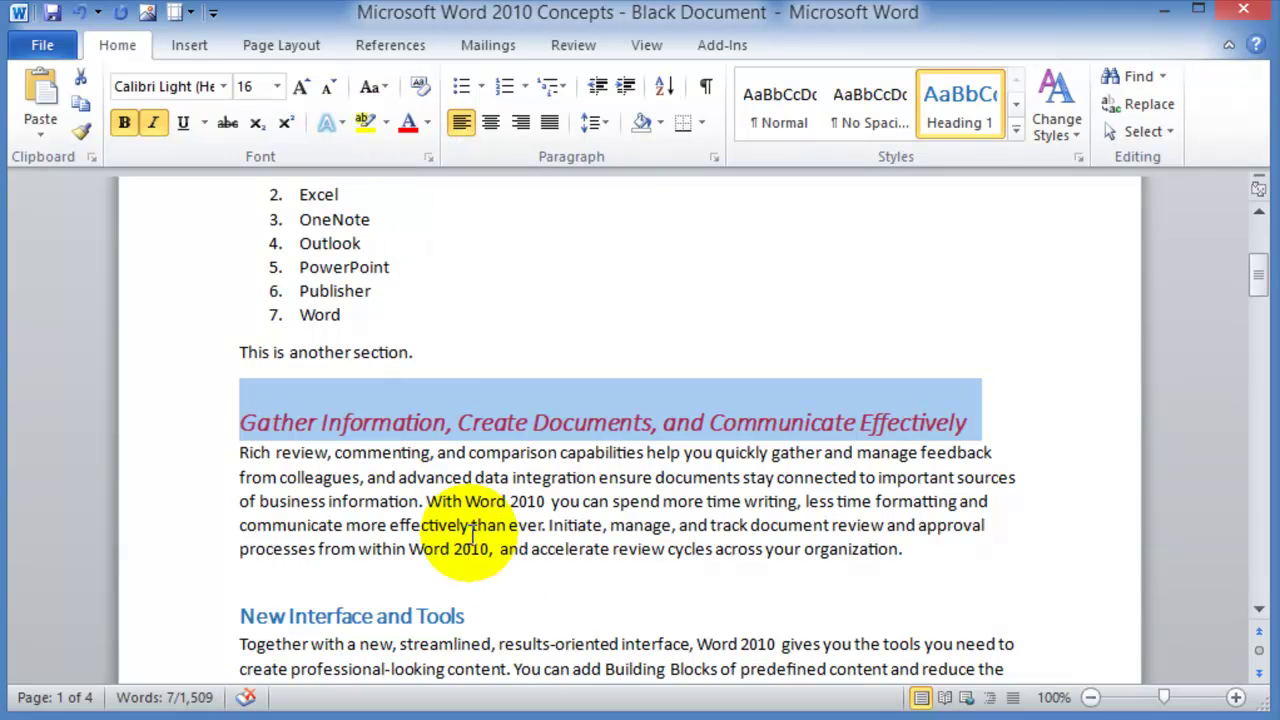
# Check the heading's right-click Styles options, then expand the full Quick Styles gallery
pyautogui.rightClick(365, 423)
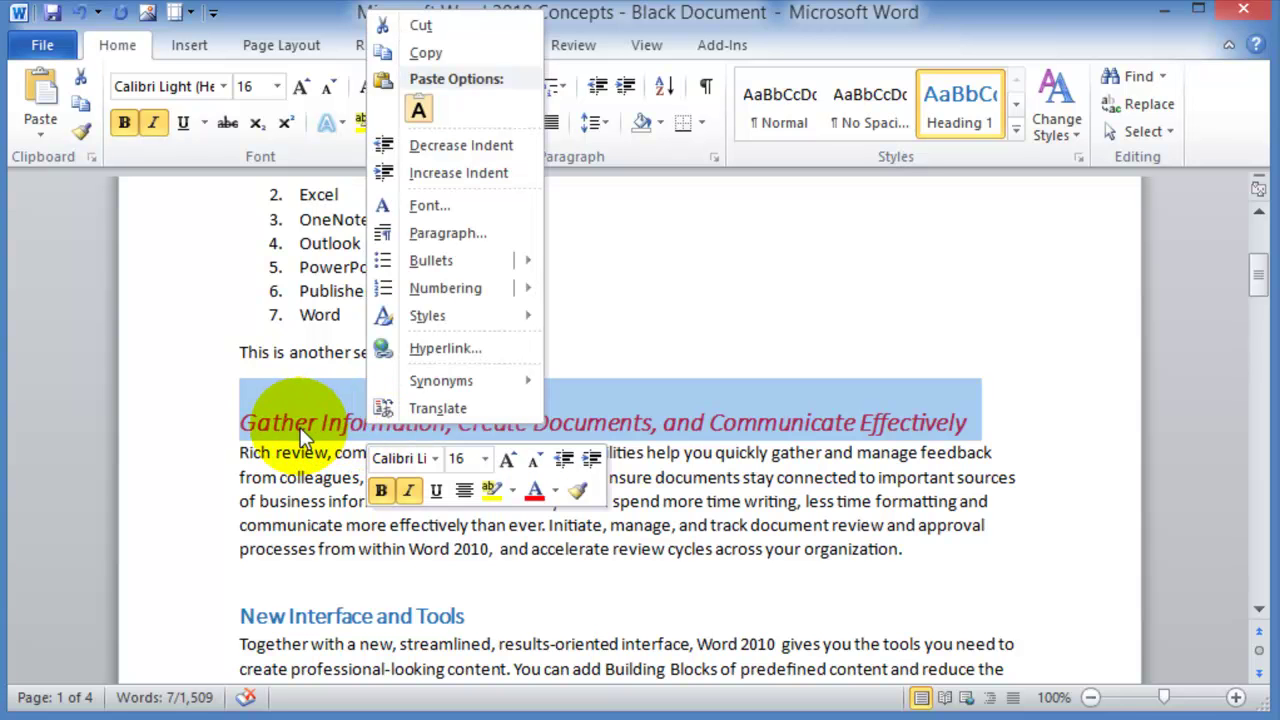
pyautogui.moveTo(440, 317)
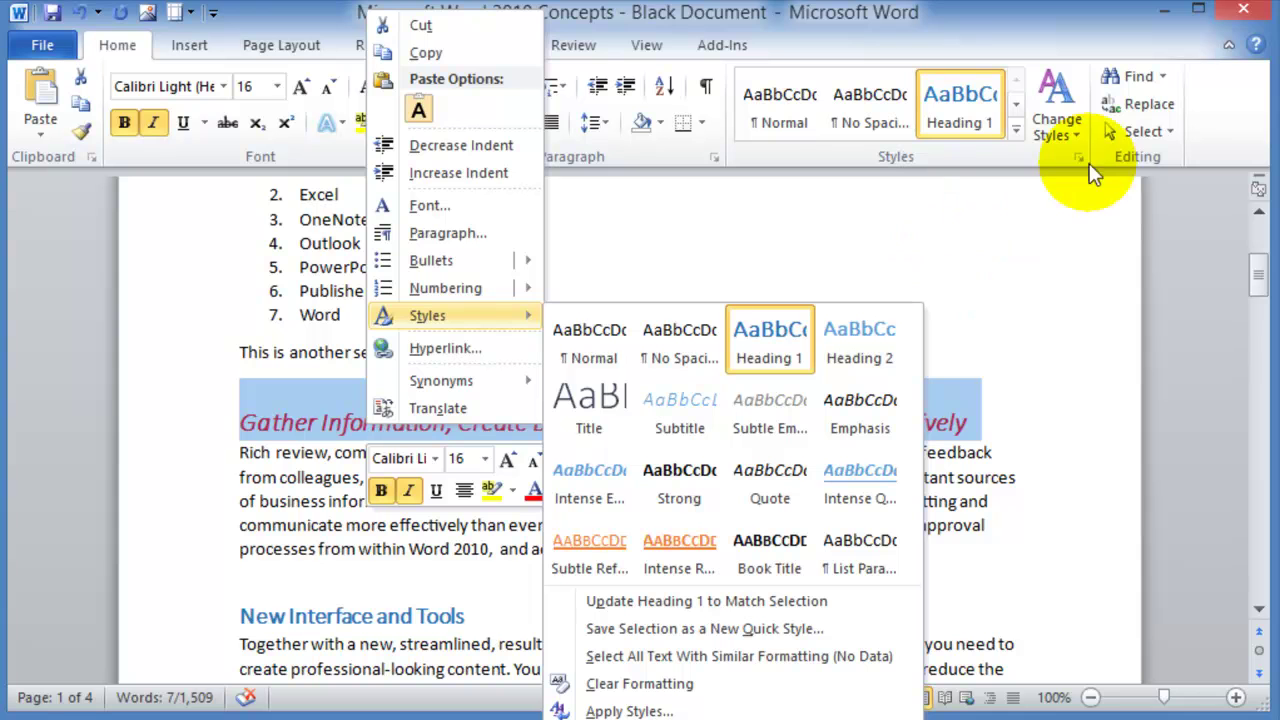
pyautogui.click(1018, 135)
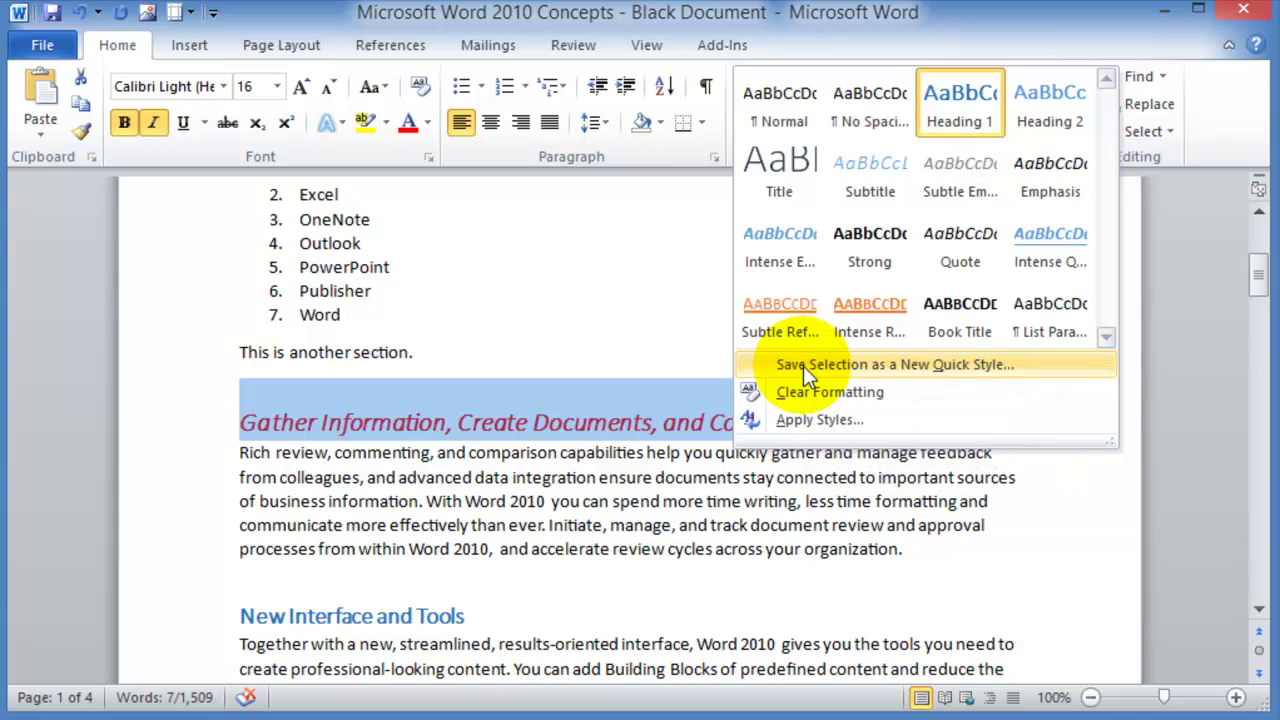
# Save the heading's formatting as a new quick style named 'Sali-Heading 1 Style'
pyautogui.click(803, 366)
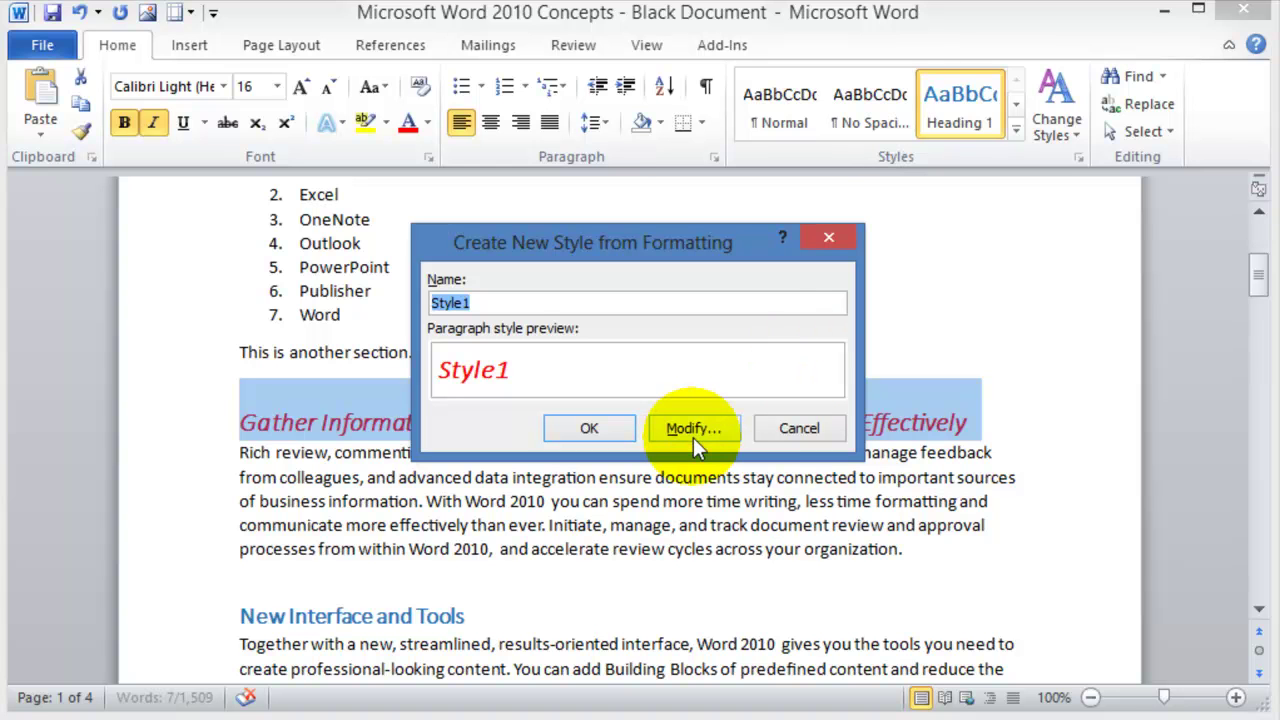
pyautogui.hotkey('ctrl', 'v')
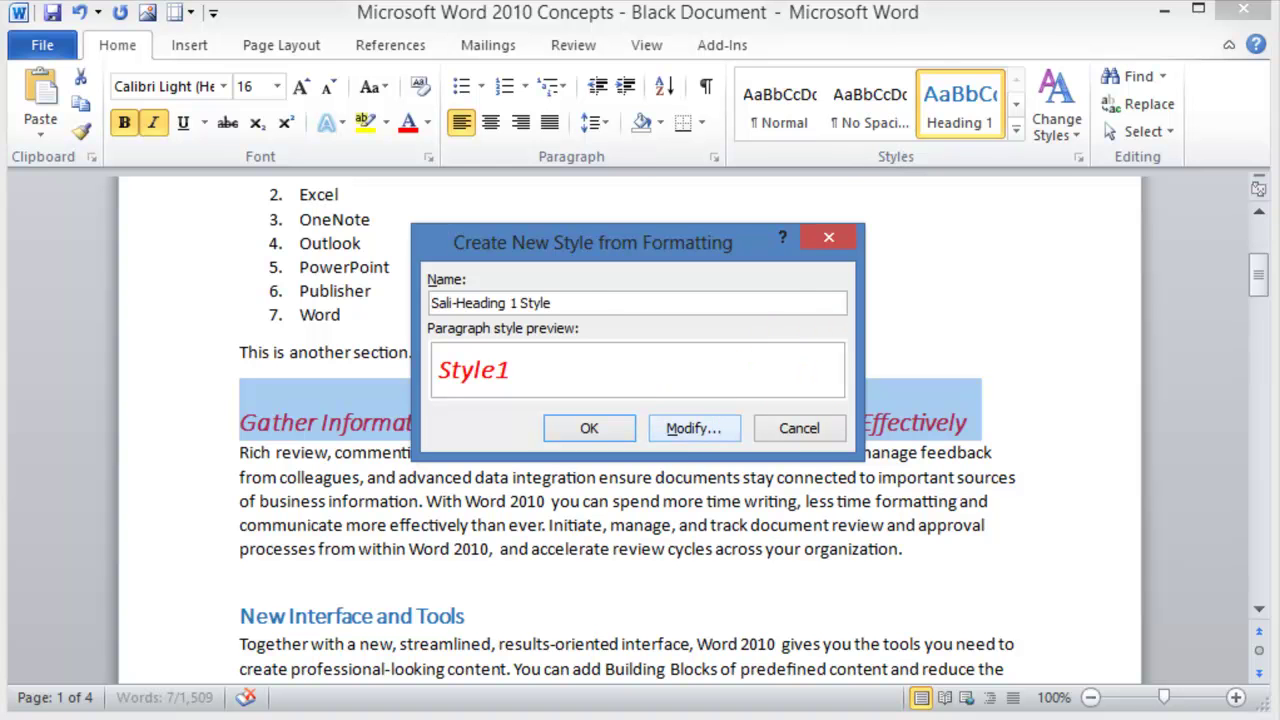
pyautogui.click(612, 433)
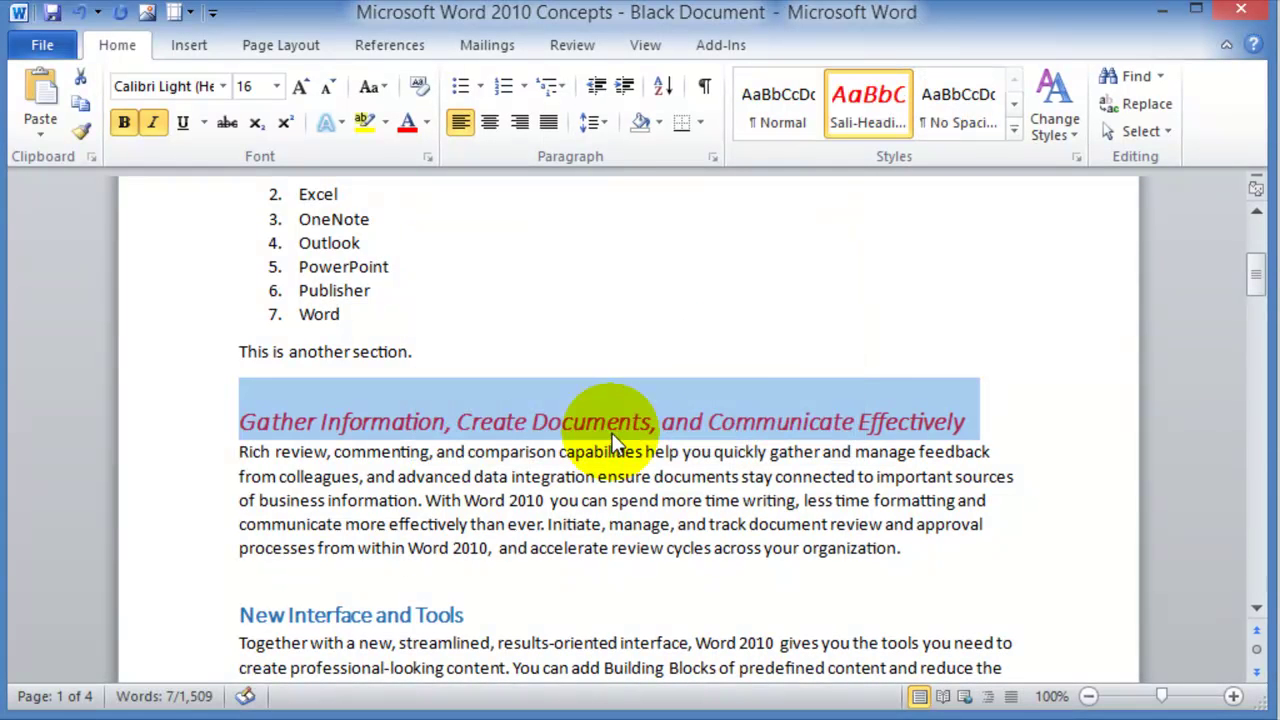
# Apply Sali-Heading 1 Style to Professional-Looking Documents, New Interface and Tools, and Display Important Information
pyautogui.click(297, 524)
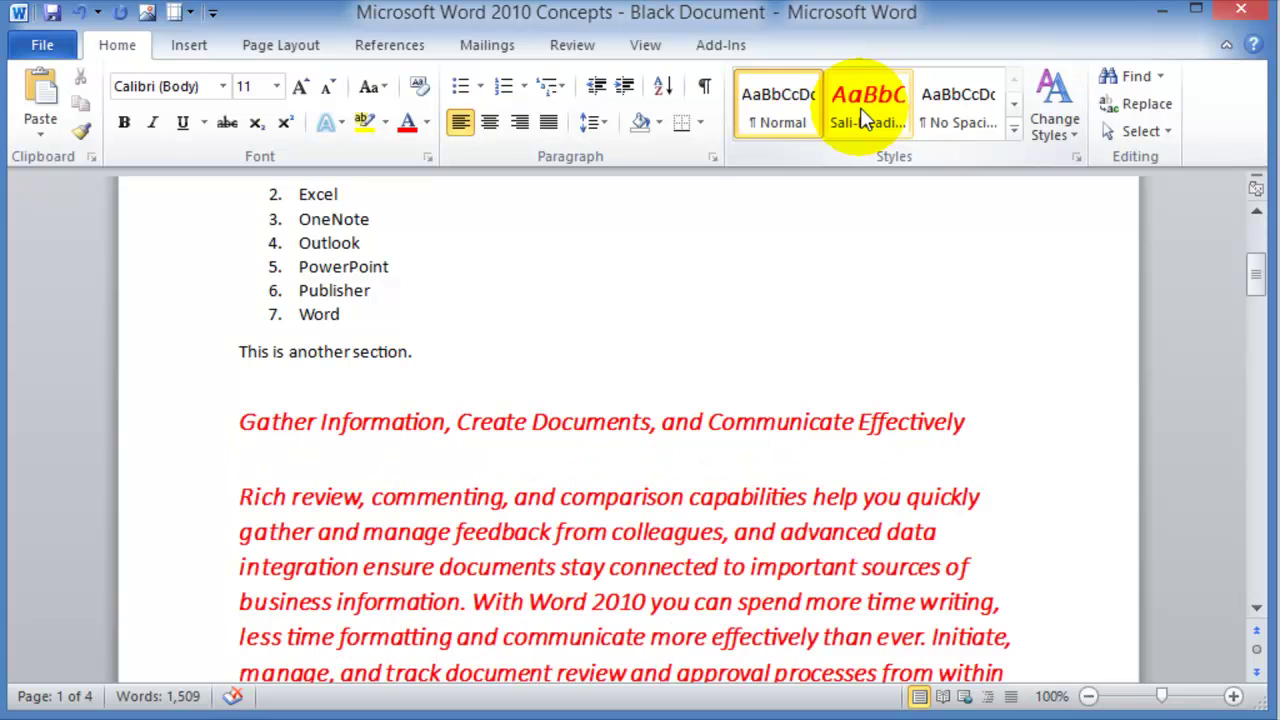
pyautogui.click(334, 418)
pyautogui.scroll(-4, 337, 500)
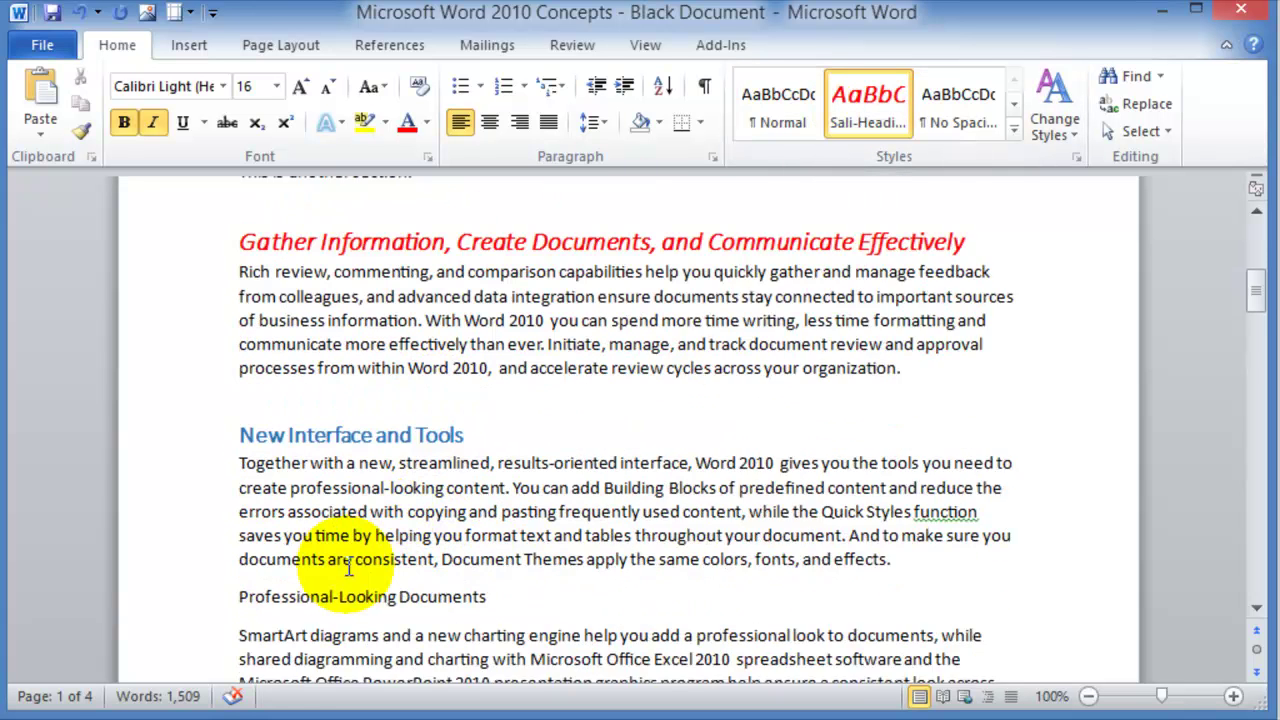
pyautogui.click(203, 540)
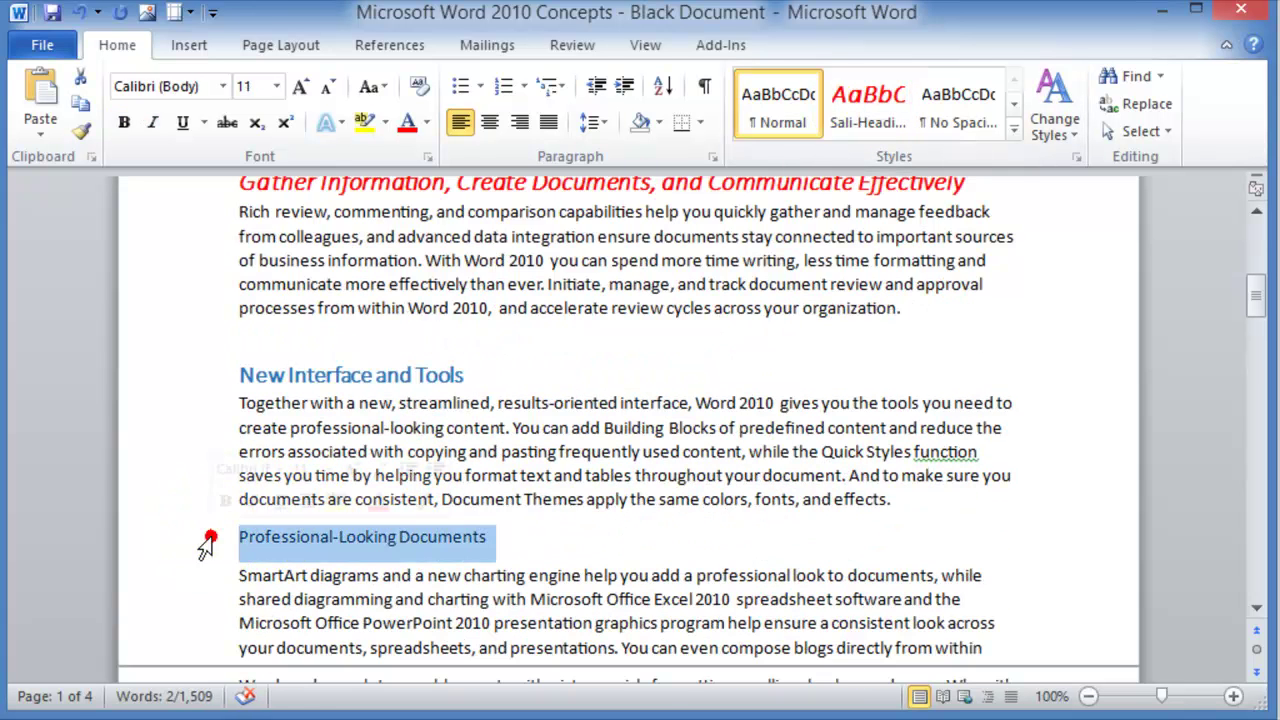
pyautogui.click(858, 119)
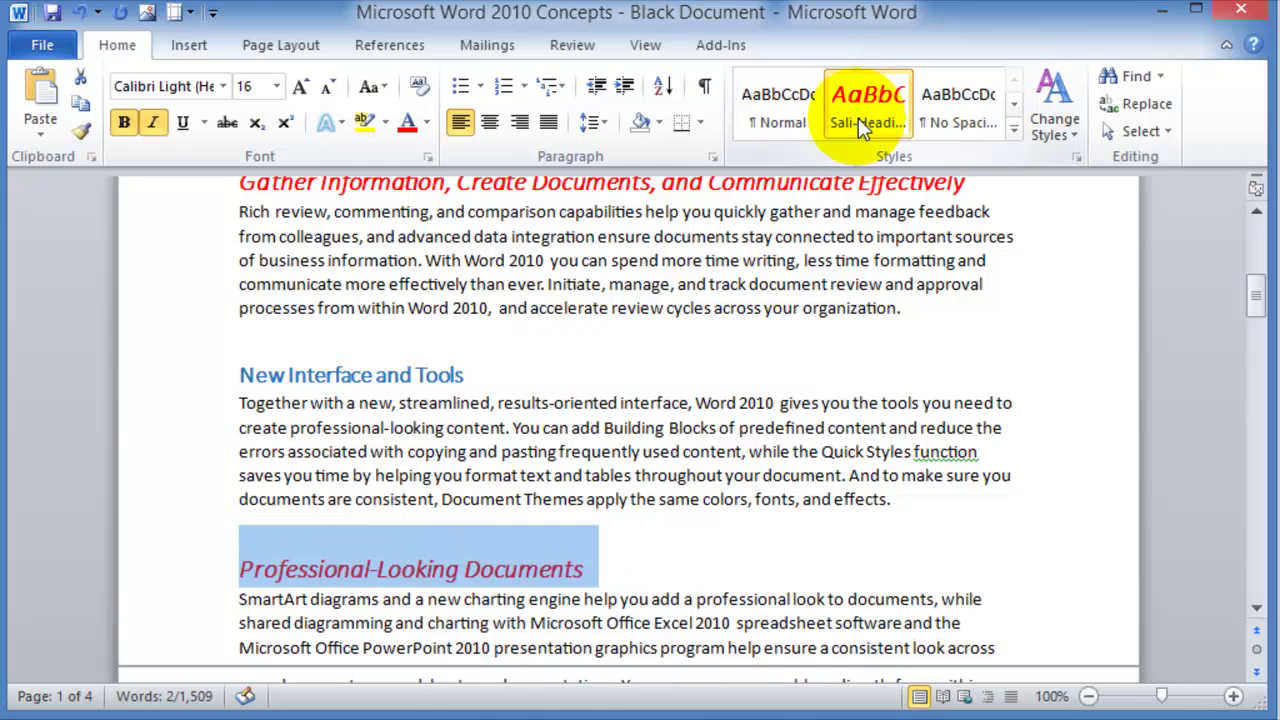
pyautogui.click(212, 385)
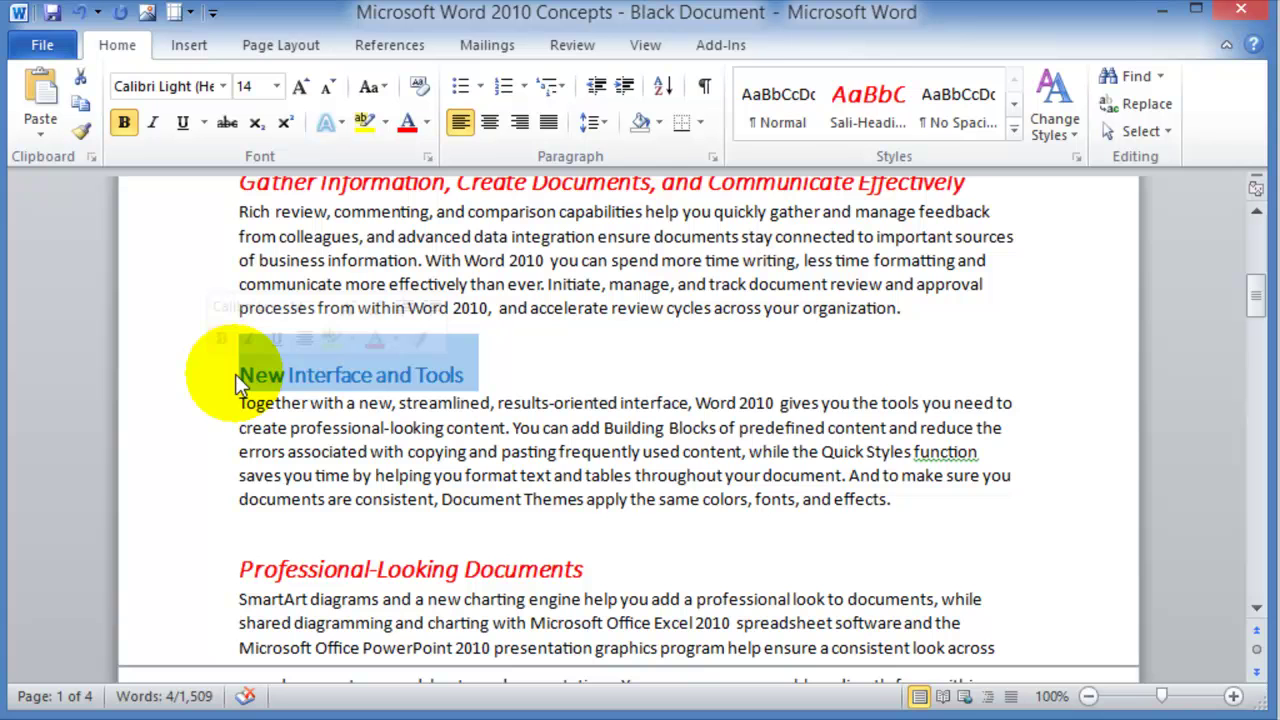
pyautogui.click(859, 93)
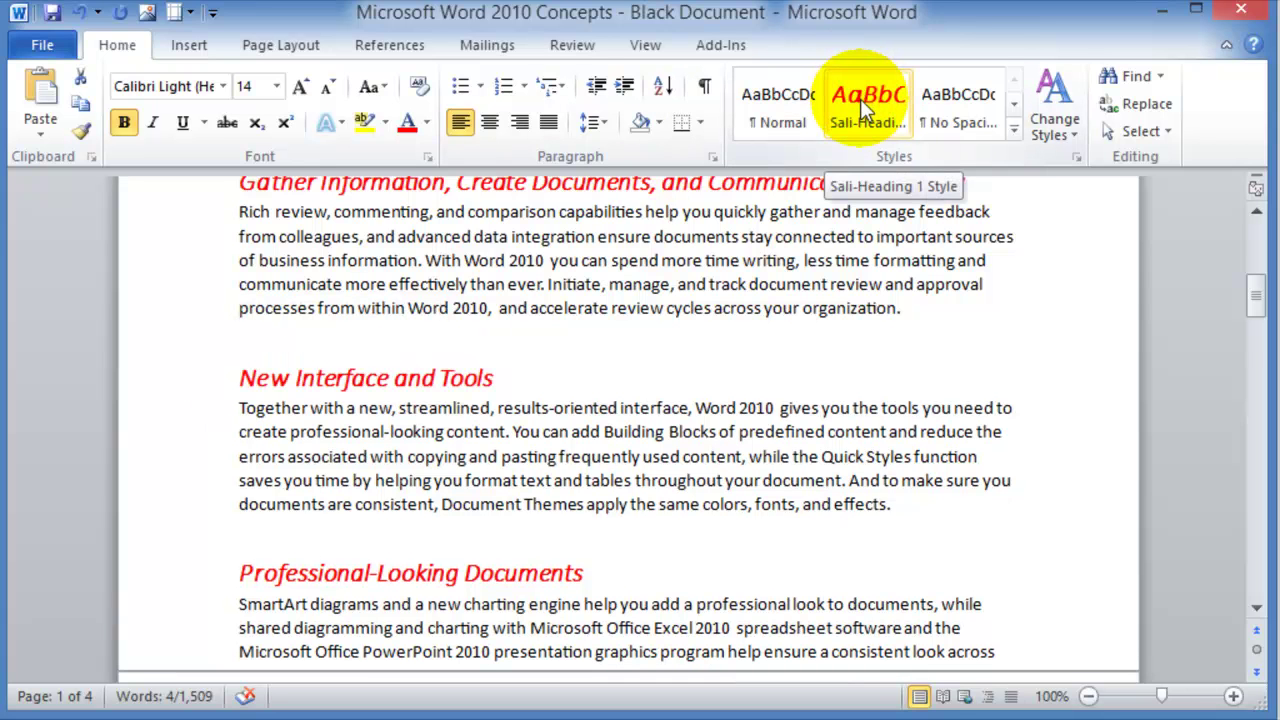
pyautogui.click(620, 380)
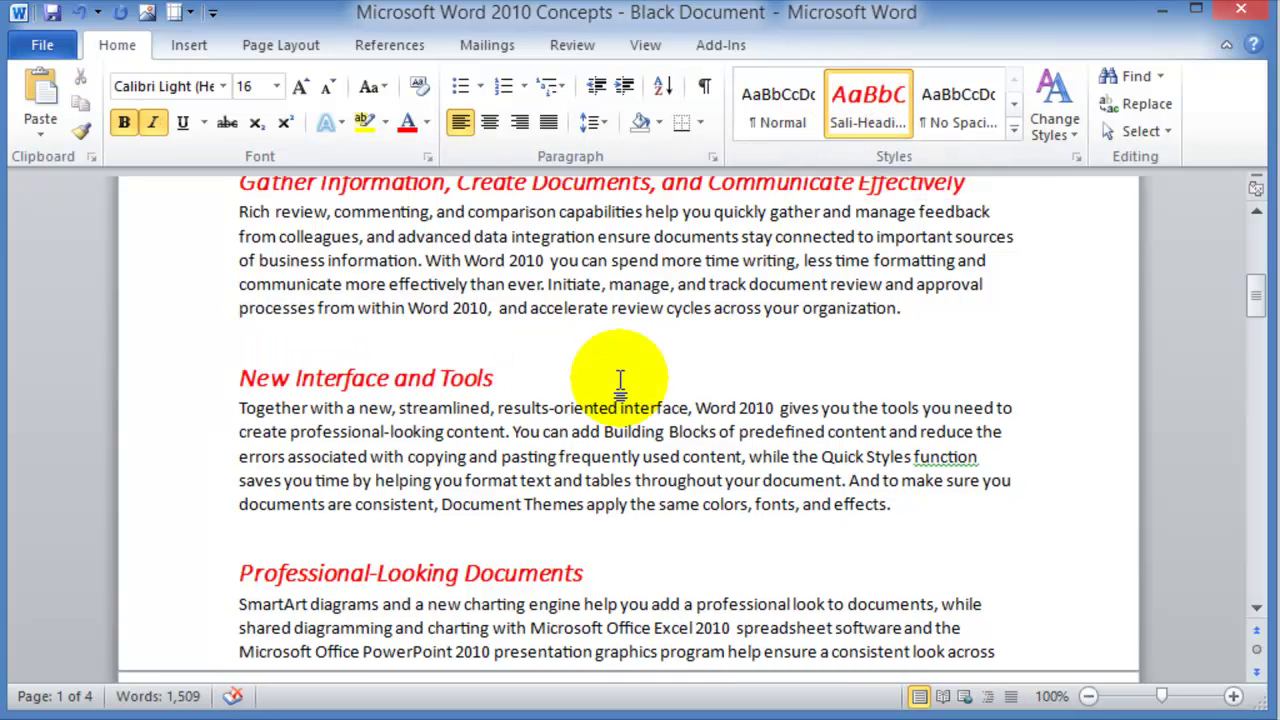
pyautogui.scroll(-5, 620, 380)
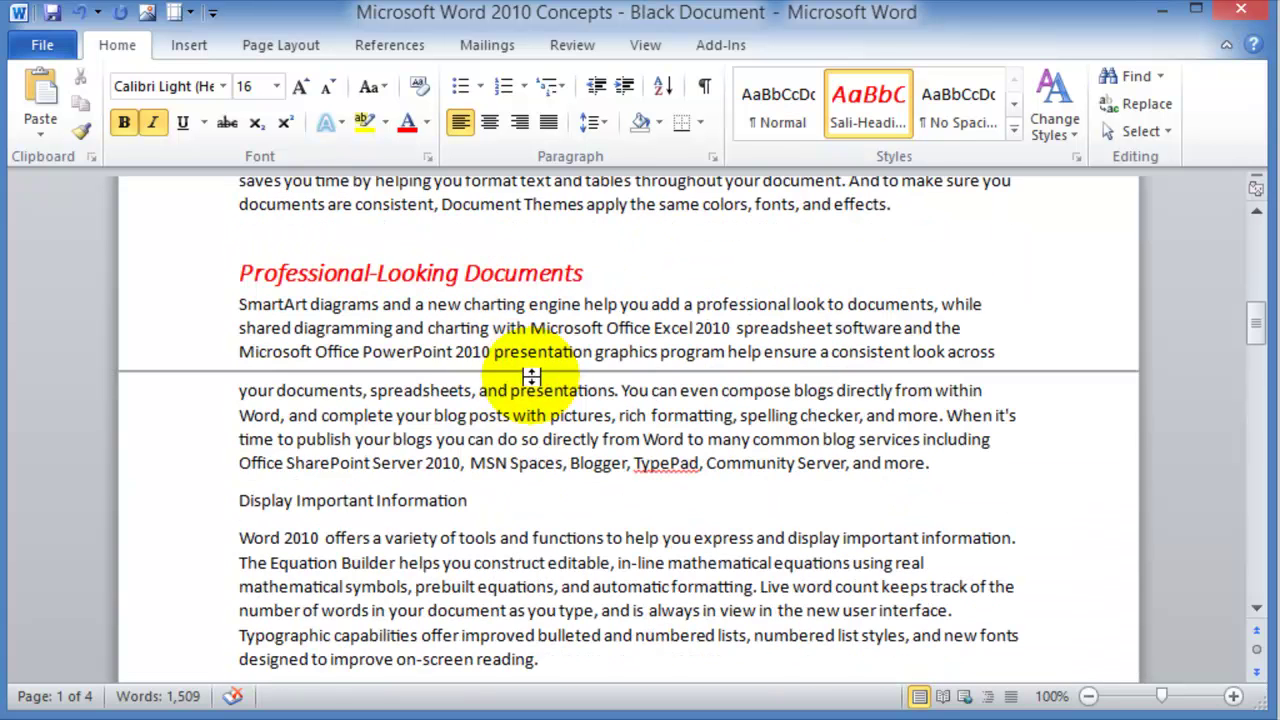
pyautogui.click(196, 500)
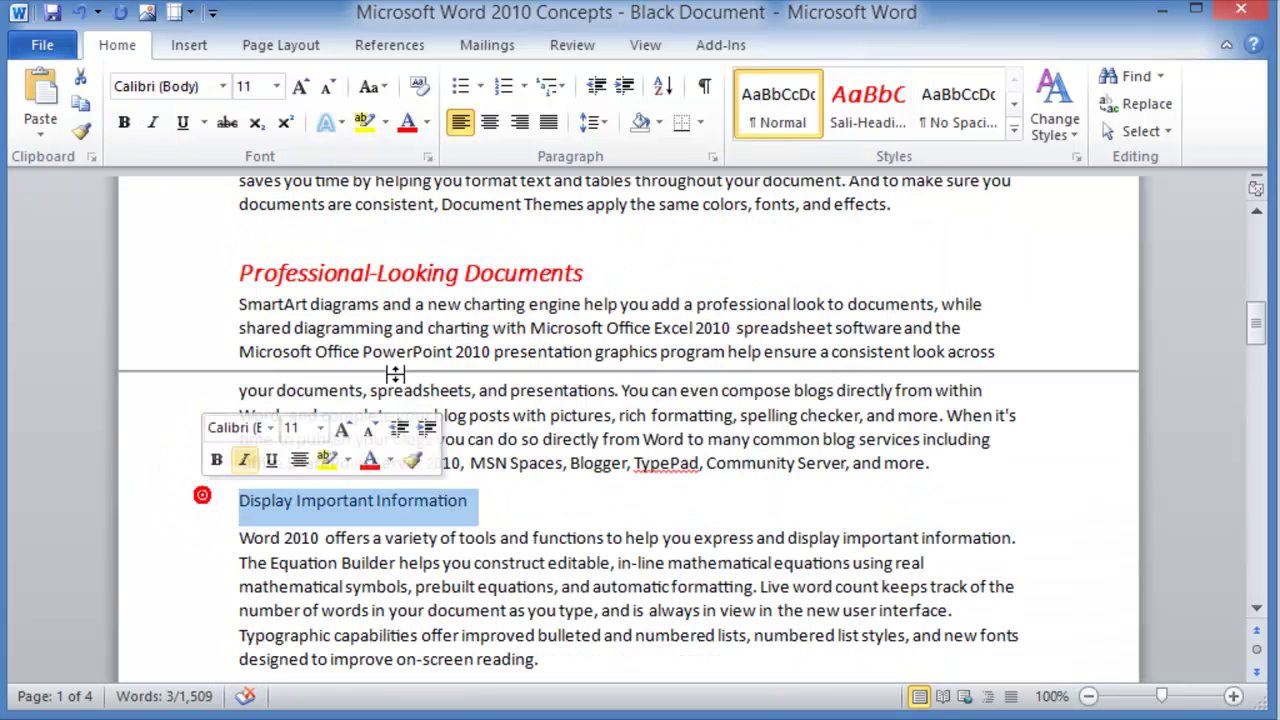
pyautogui.click(858, 100)
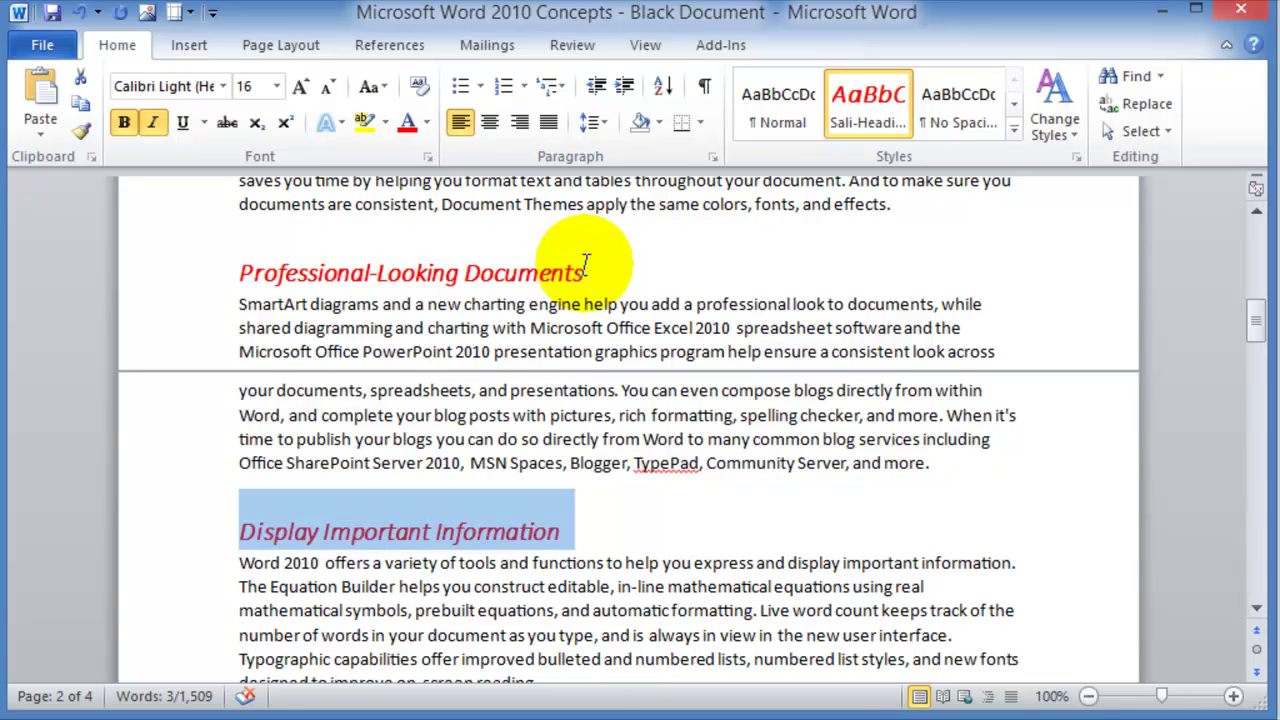
# Bring up the shortcut menu for the Sali-Heading 1 Style thumbnail in the Styles gallery
pyautogui.rightClick(854, 106)
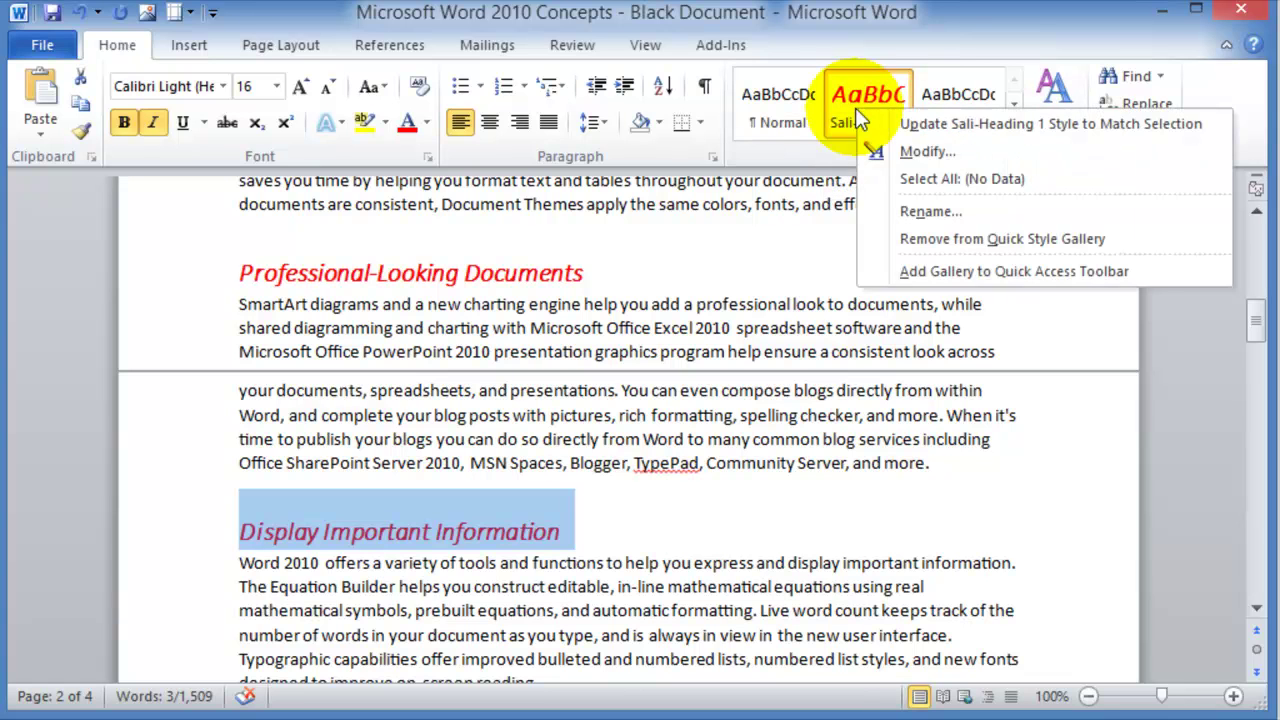
# Modify Sali-Heading 1 Style to Blue Accent 1 Darker 25%, 18 pt, no underline, and save it
pyautogui.click(928, 152)
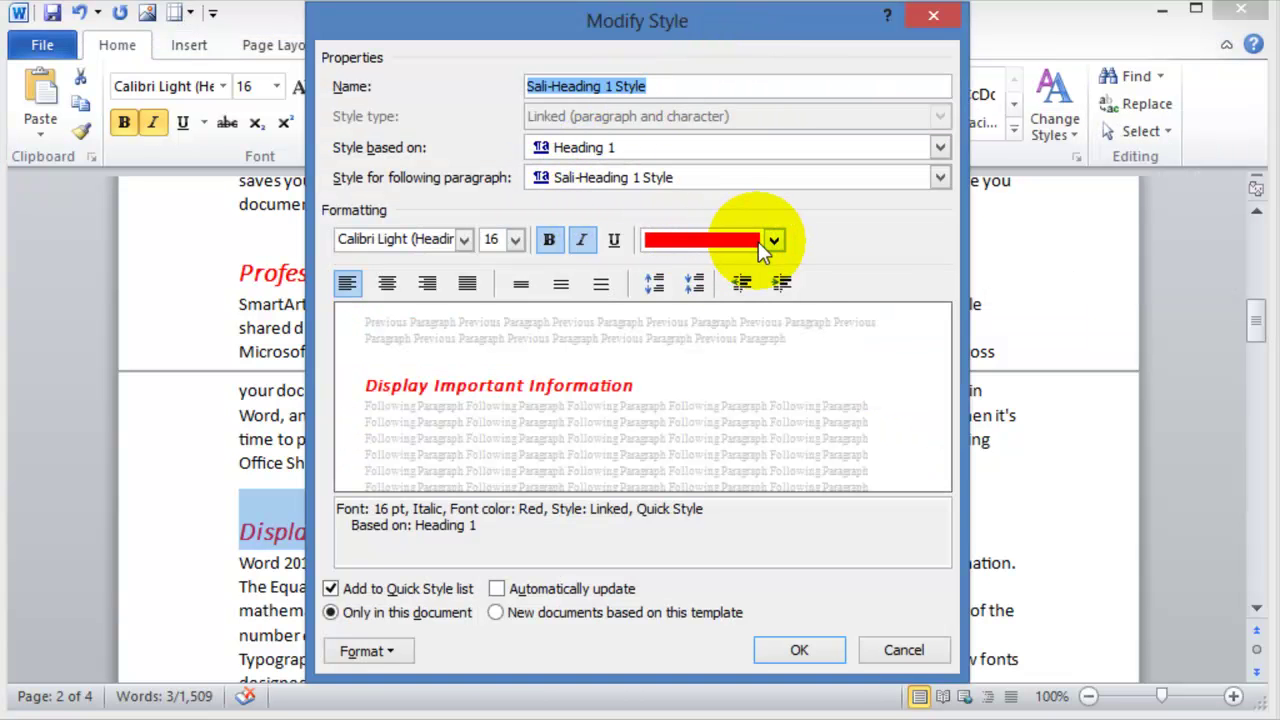
pyautogui.click(773, 242)
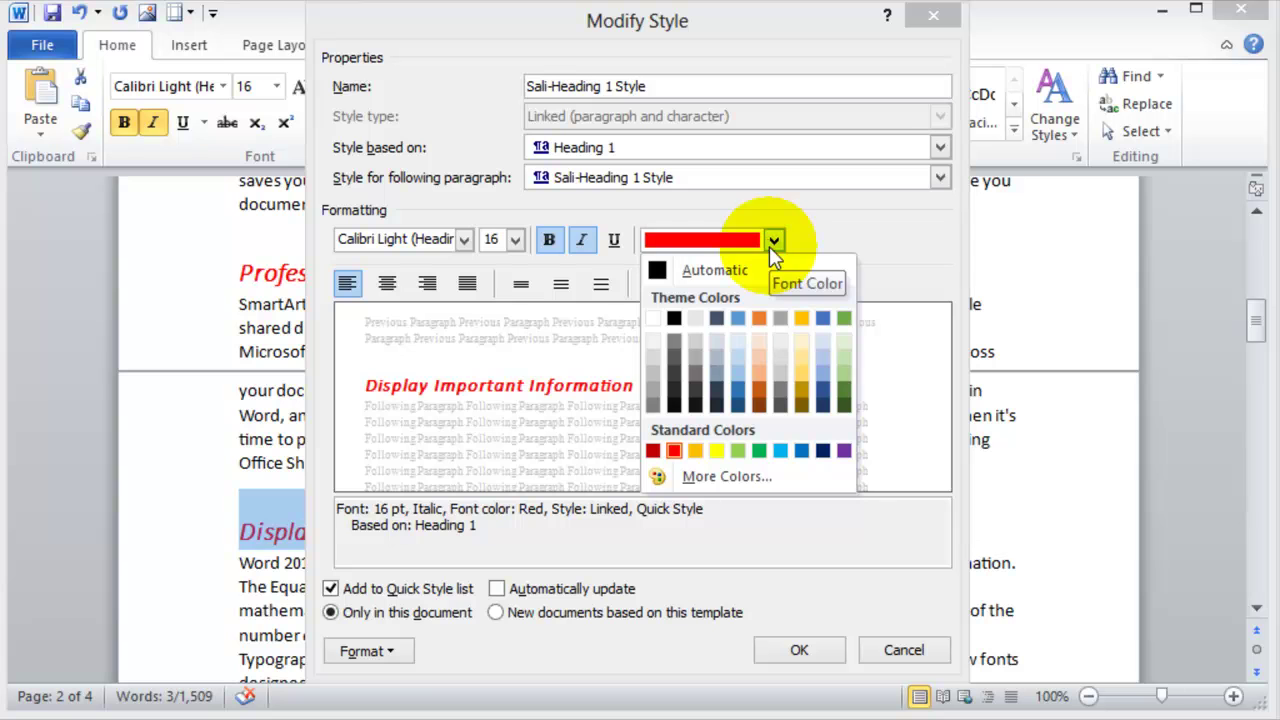
pyautogui.click(739, 393)
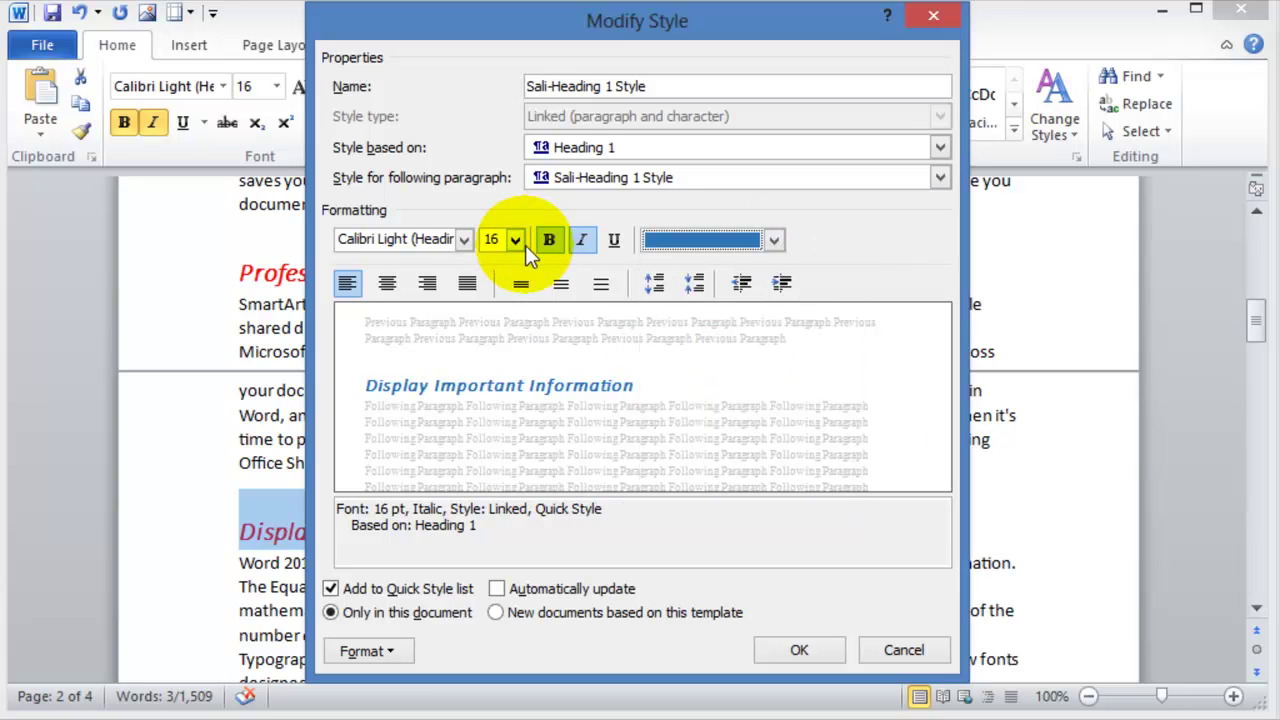
pyautogui.click(516, 242)
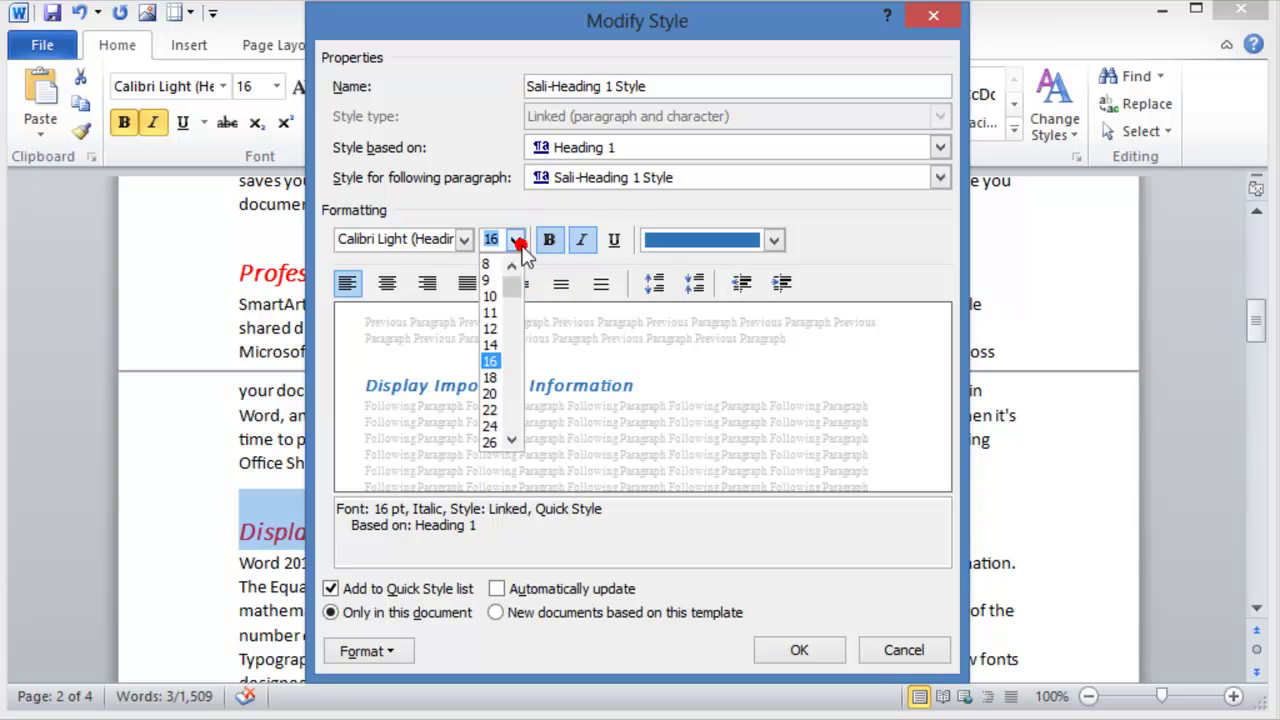
pyautogui.click(490, 377)
pyautogui.click(614, 241)
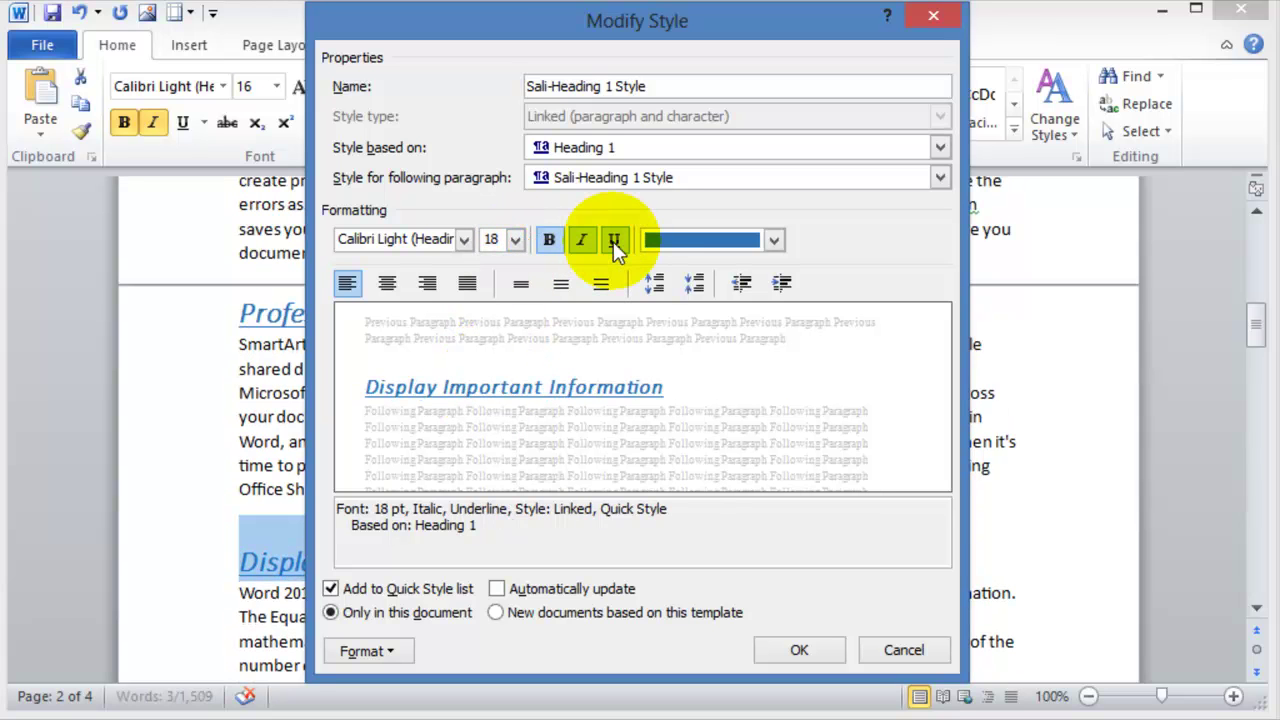
pyautogui.click(614, 241)
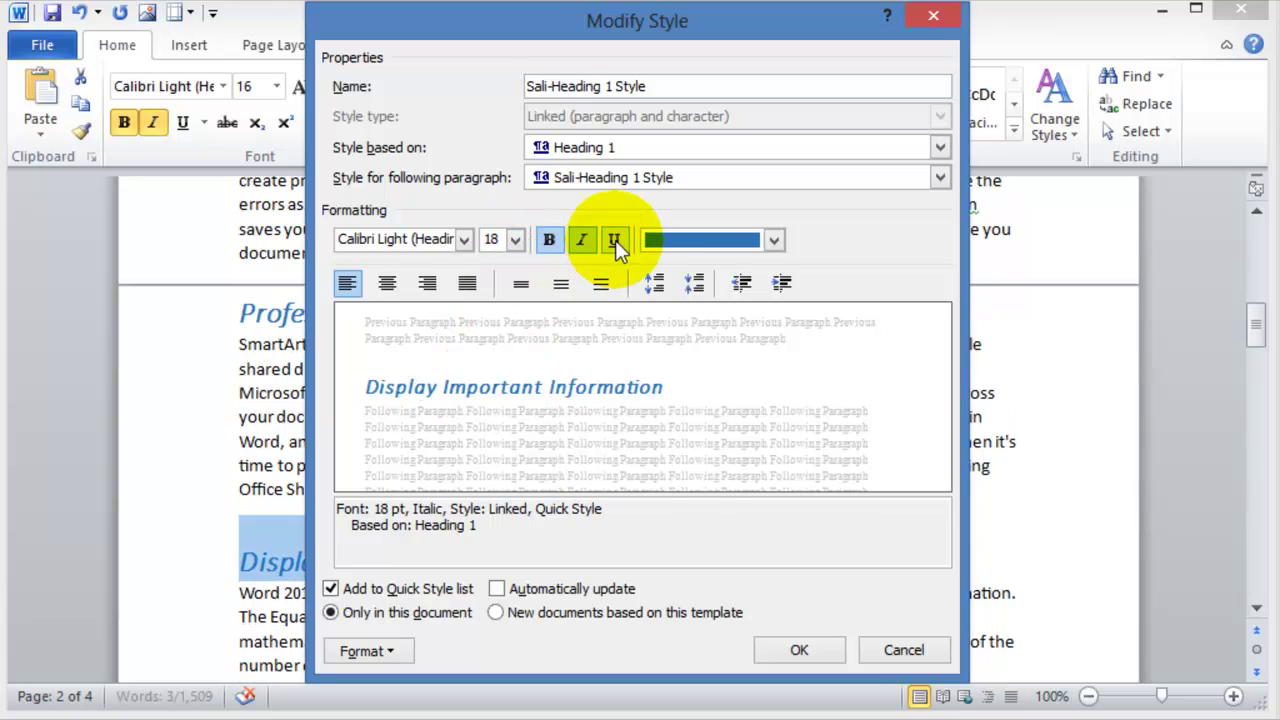
pyautogui.click(397, 653)
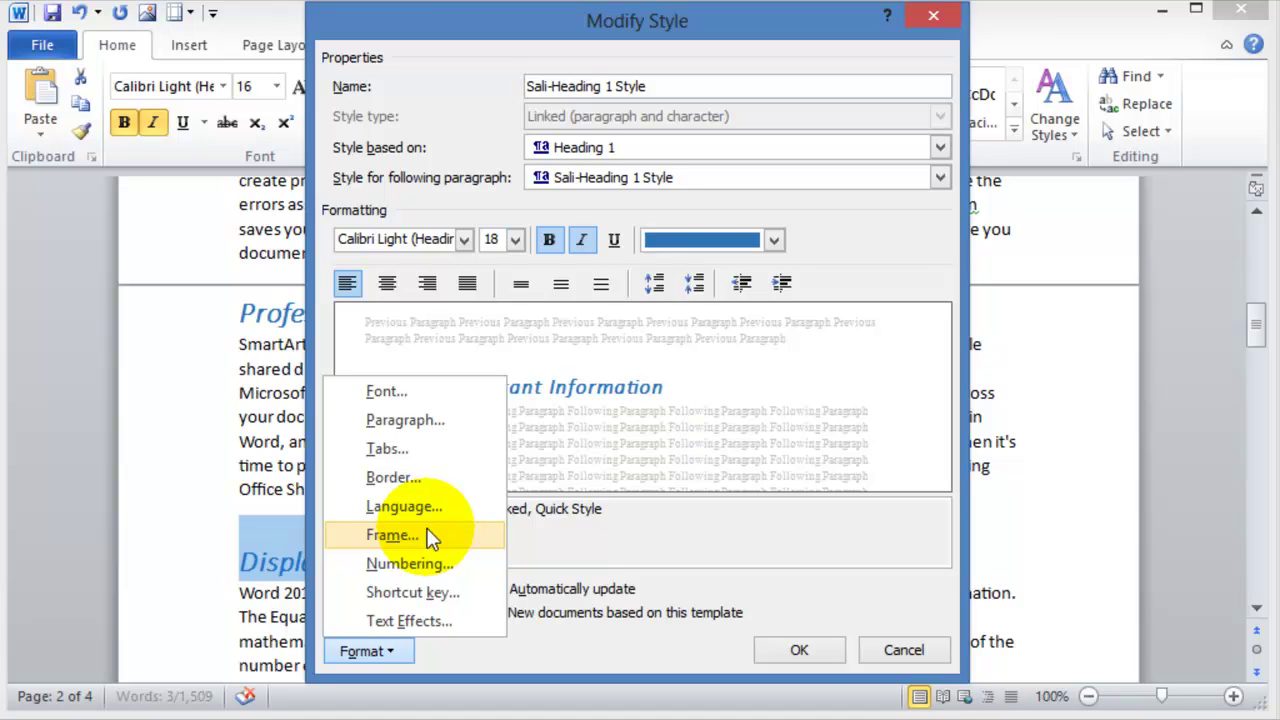
pyautogui.click(797, 650)
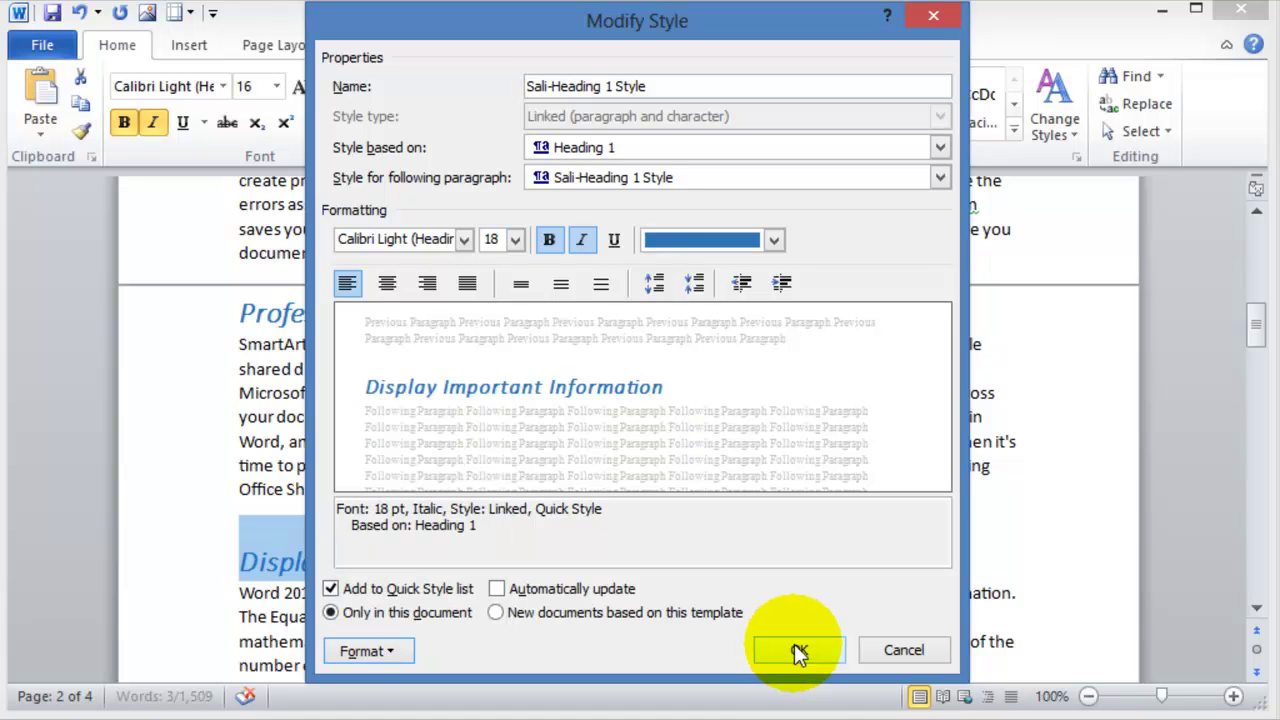
pyautogui.click(797, 650)
# Apply the Sali-Heading 1 style to the 'Editing and Reviewing Tools' and 'High-Impact Graphics' headings
pyautogui.scroll(-6, 490, 424)
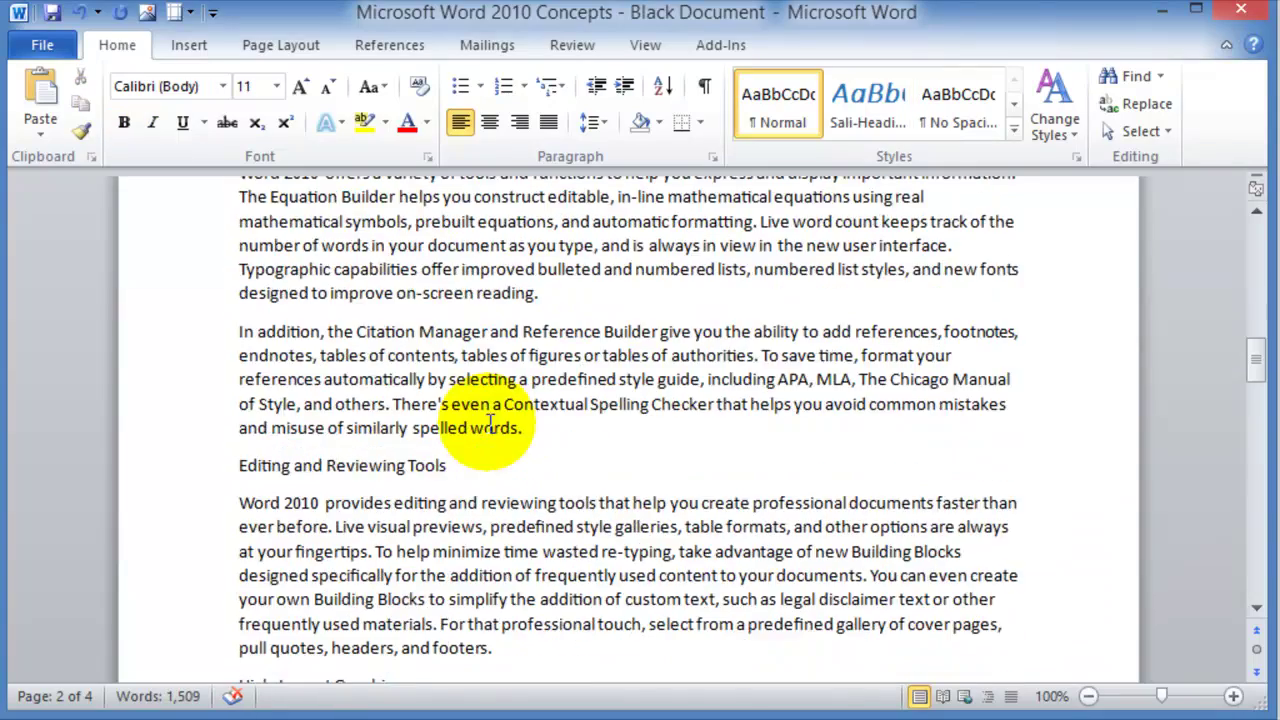
pyautogui.scroll(-12, 490, 424)
pyautogui.scroll(13, 414, 440)
pyautogui.scroll(8, 412, 432)
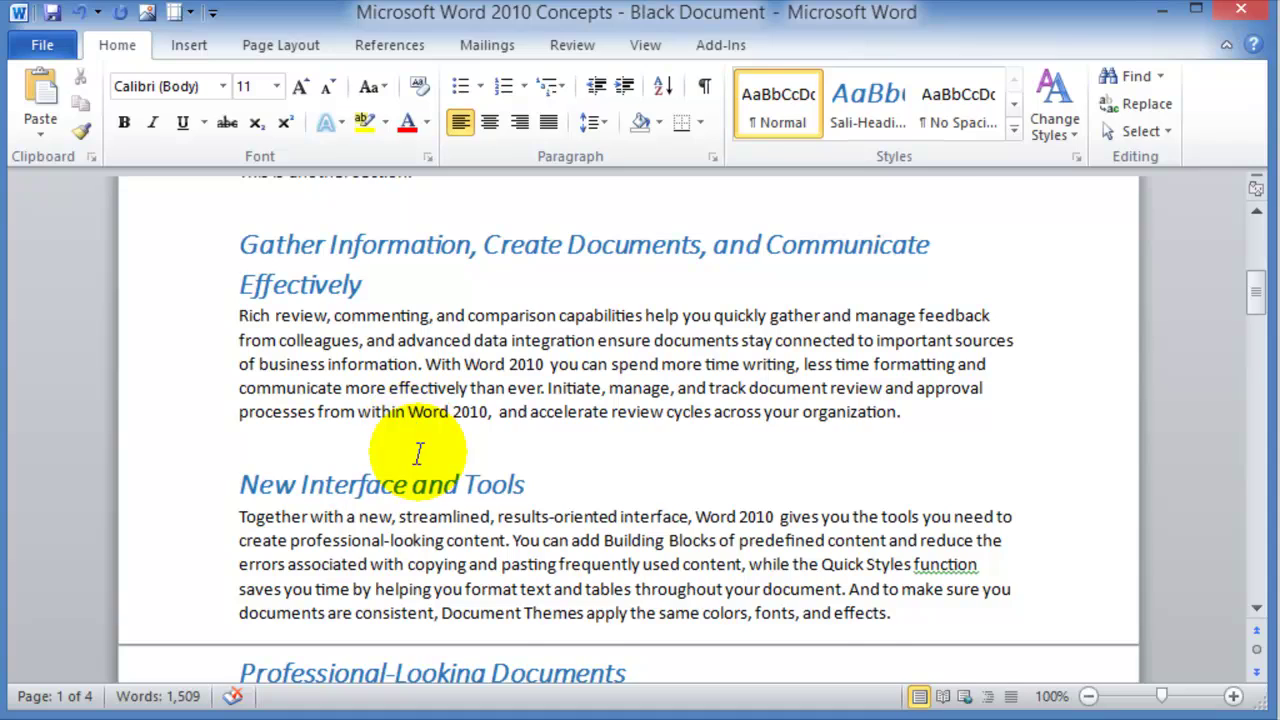
pyautogui.scroll(-8, 415, 448)
pyautogui.scroll(-6, 395, 450)
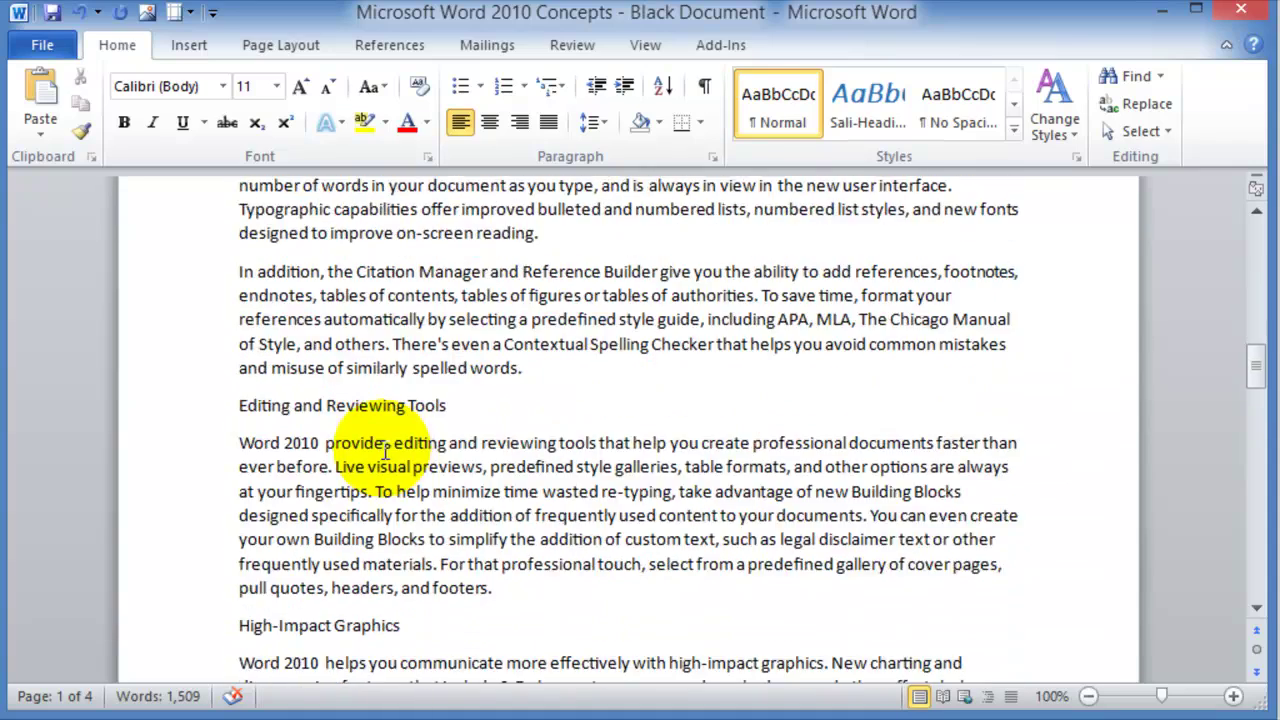
pyautogui.scroll(2, 323, 451)
pyautogui.click(205, 356)
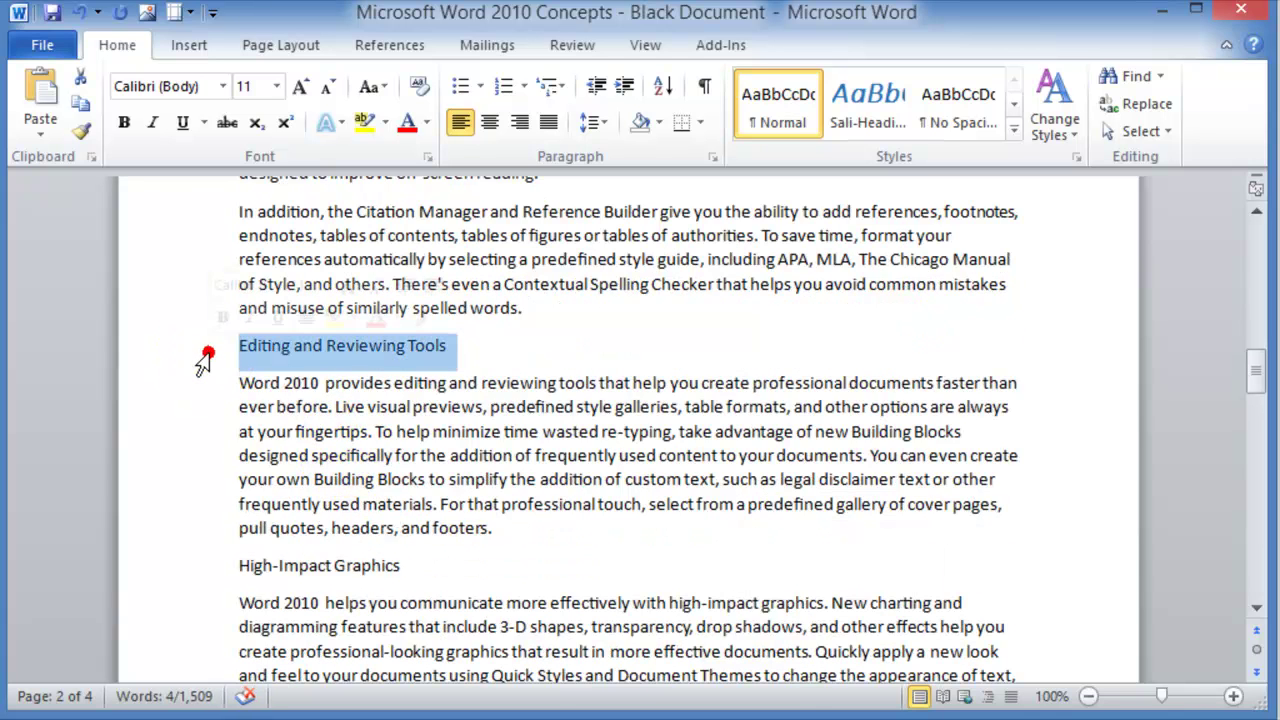
pyautogui.click(868, 110)
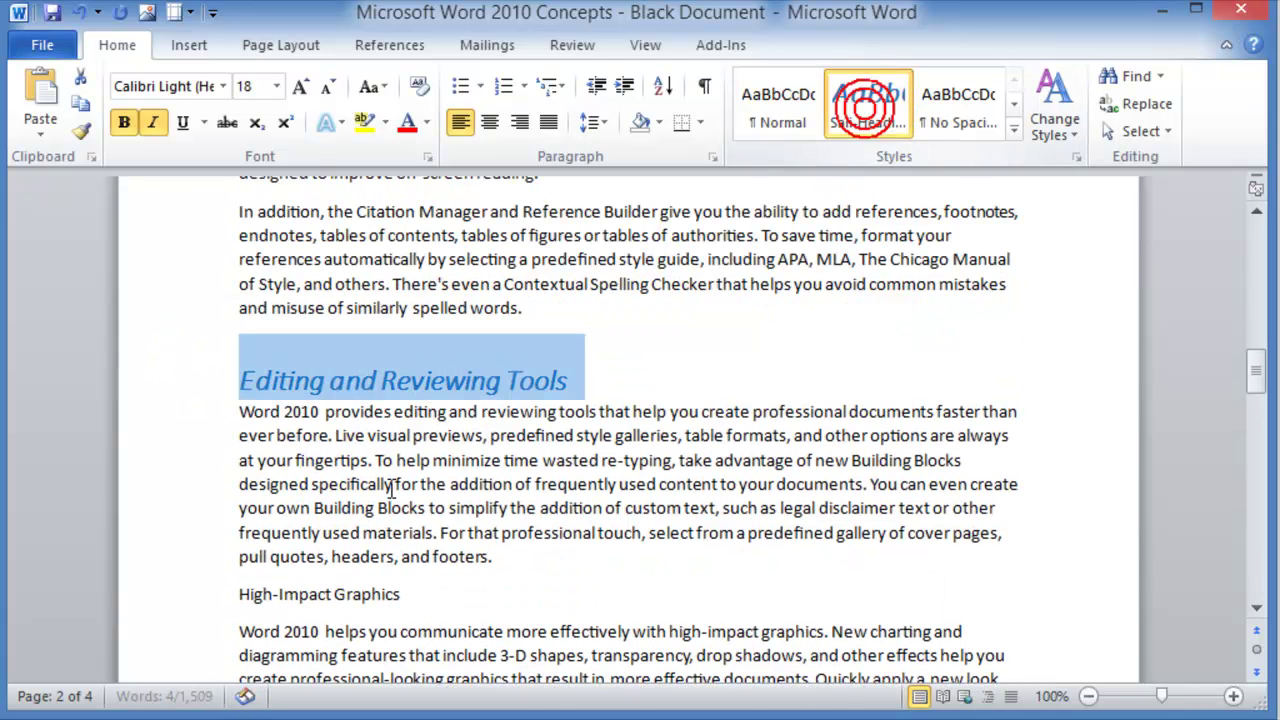
pyautogui.click(186, 594)
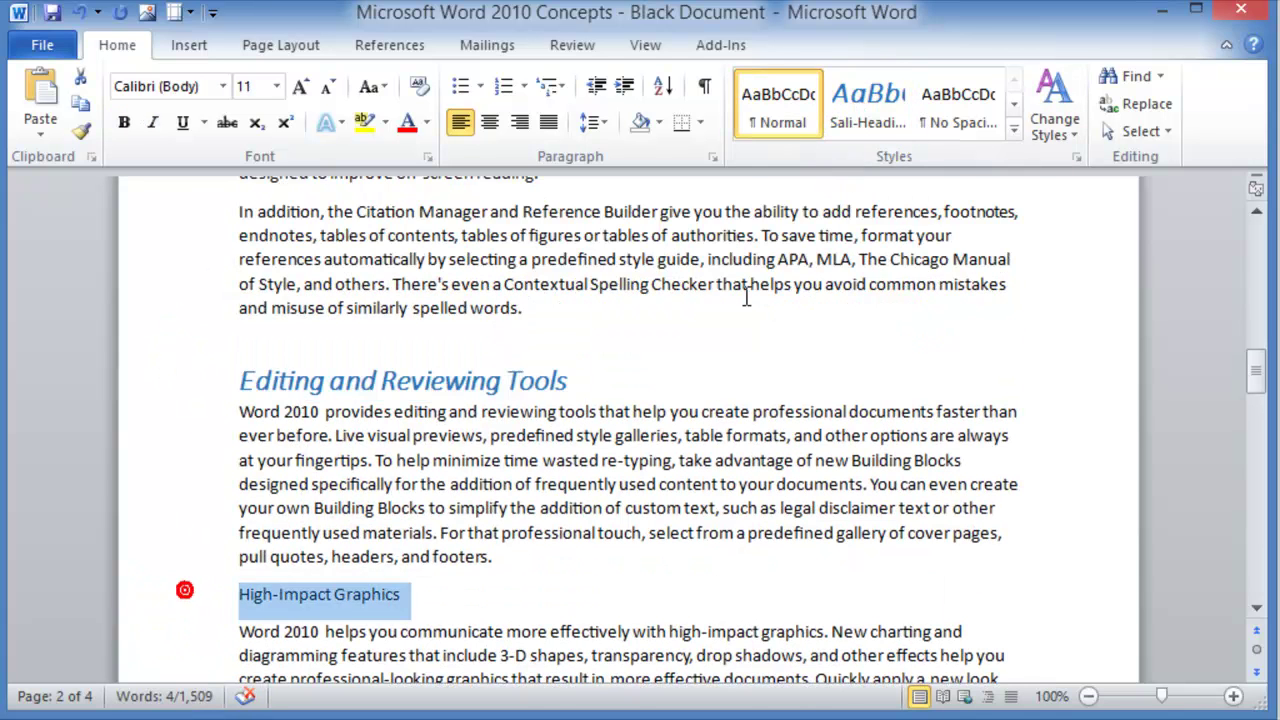
pyautogui.click(852, 106)
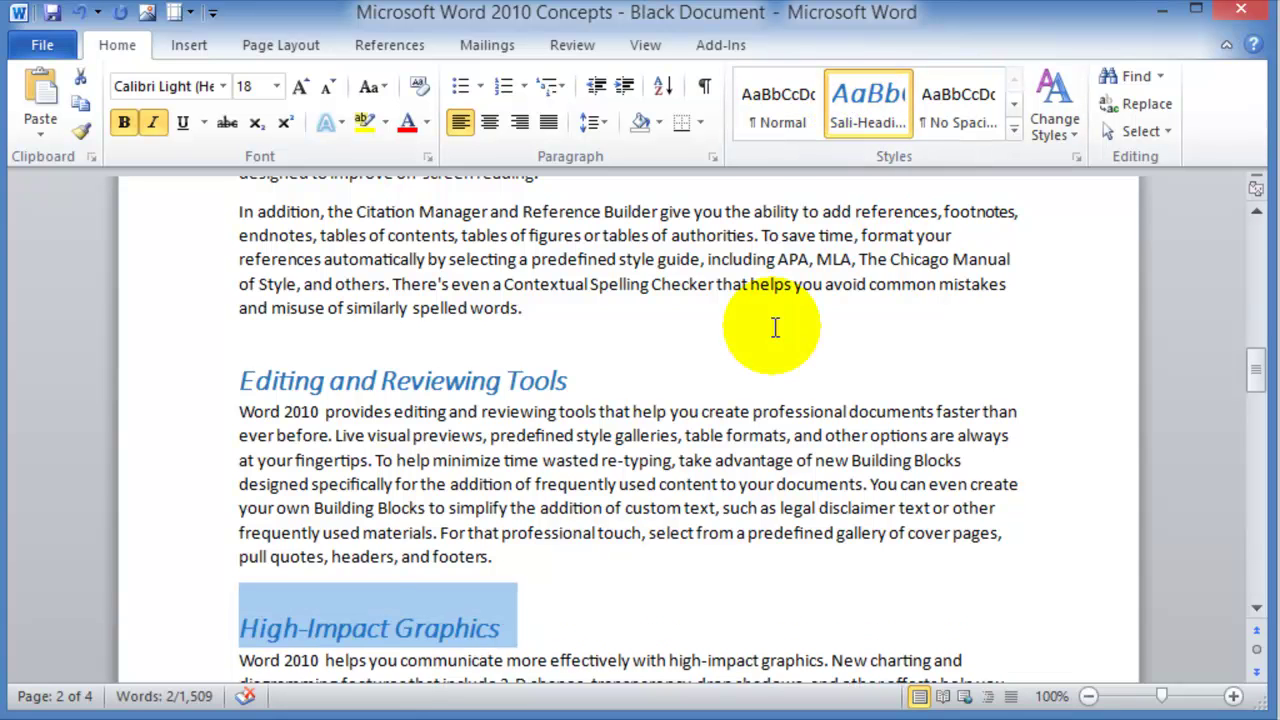